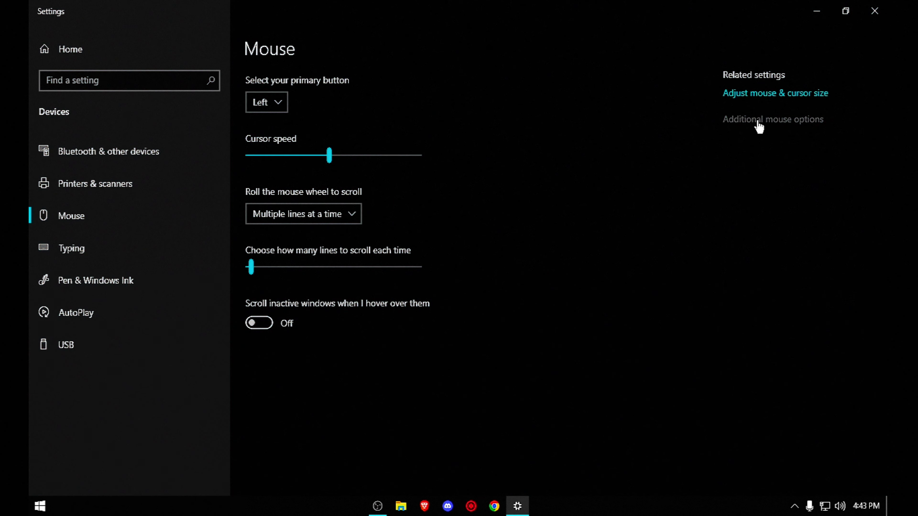
# - In the additional mouse options, leave Enhance pointer precision turned off, confirm the dialog and close Settings
pyautogui.click(757, 127)
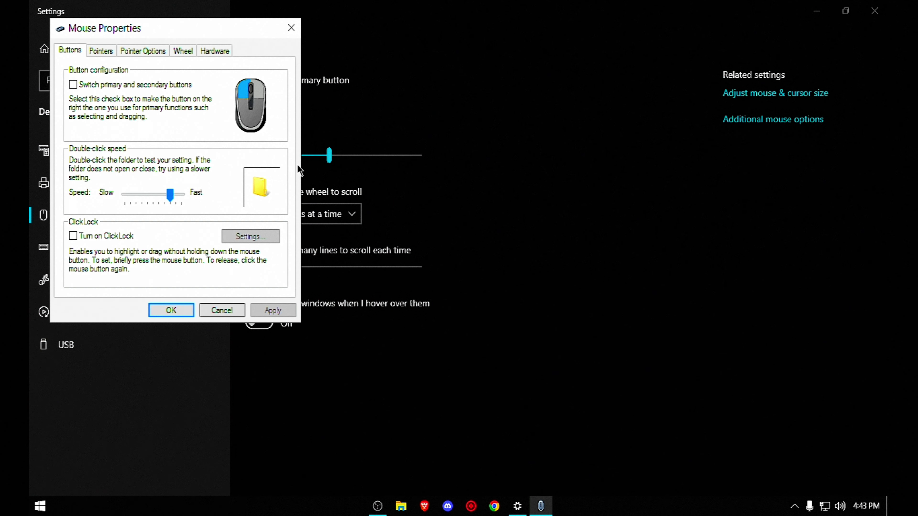
pyautogui.click(108, 52)
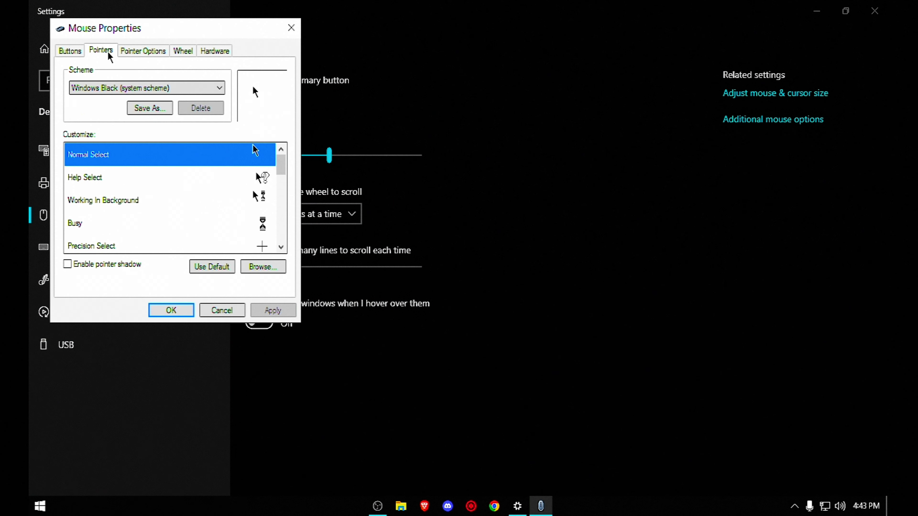
pyautogui.click(143, 51)
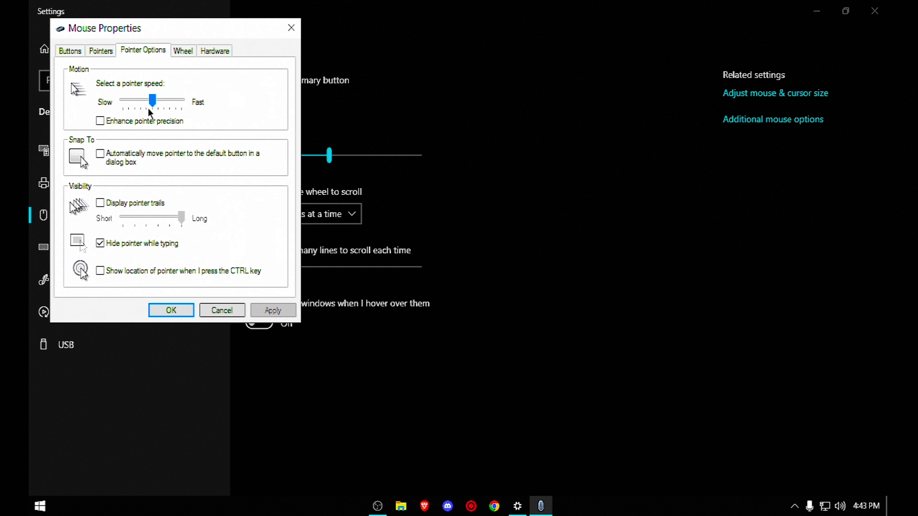
pyautogui.click(121, 123)
pyautogui.click(115, 124)
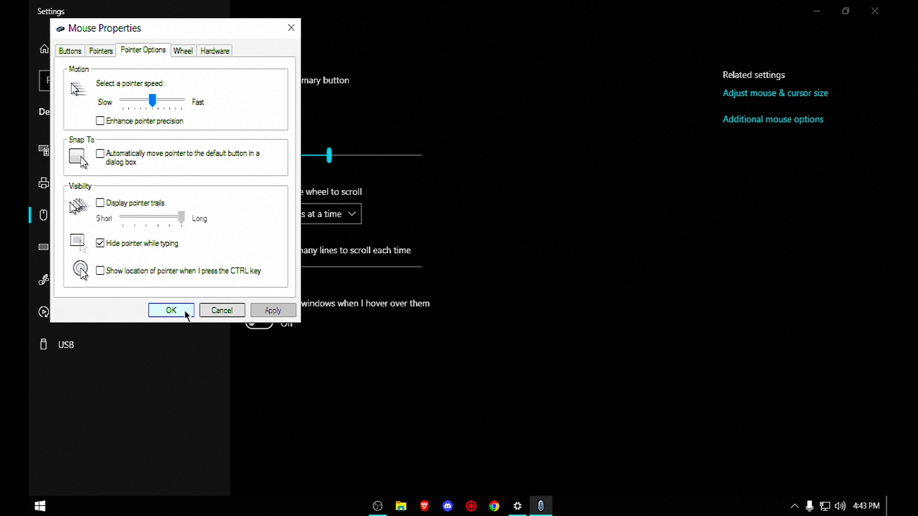
pyautogui.click(172, 311)
pyautogui.click(875, 10)
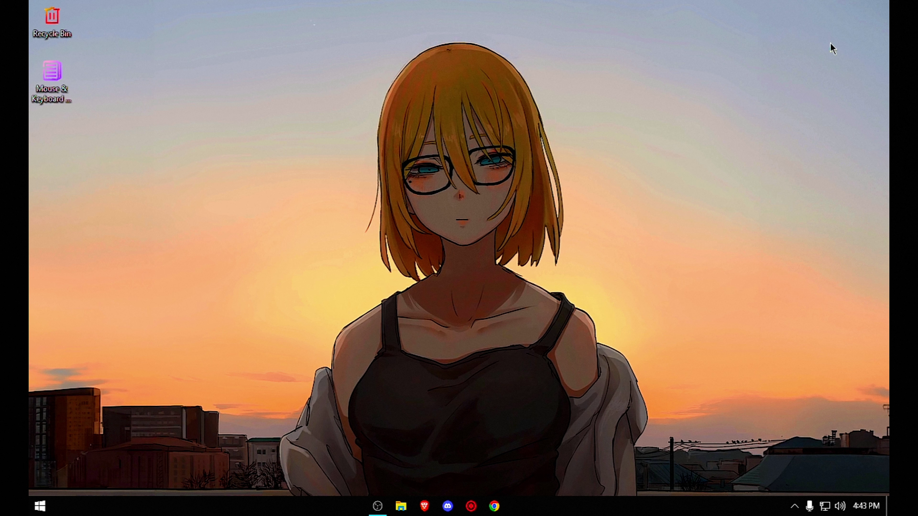
# - In Keyboard Properties, set the repeat delay to its shortest and the cursor blink rate to about midway, and apply the changes
pyautogui.click(40, 506)
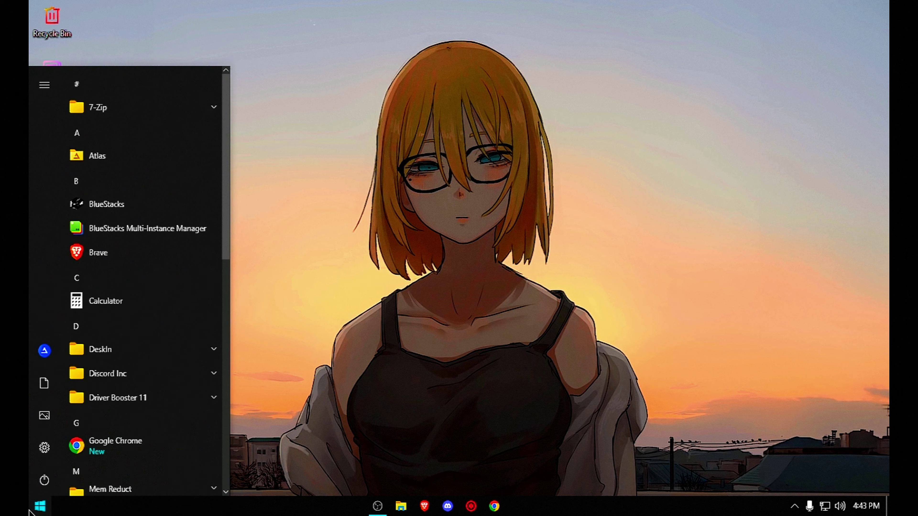
pyautogui.write('keyboard')
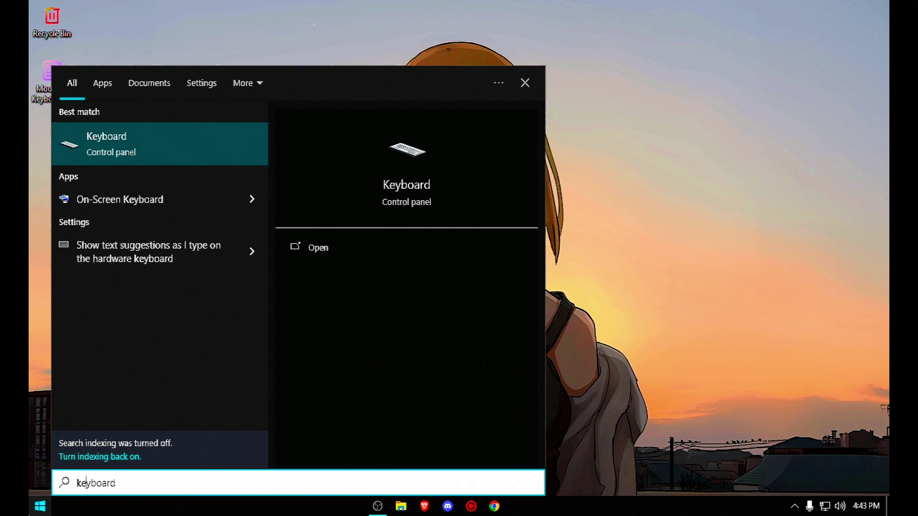
pyautogui.click(150, 138)
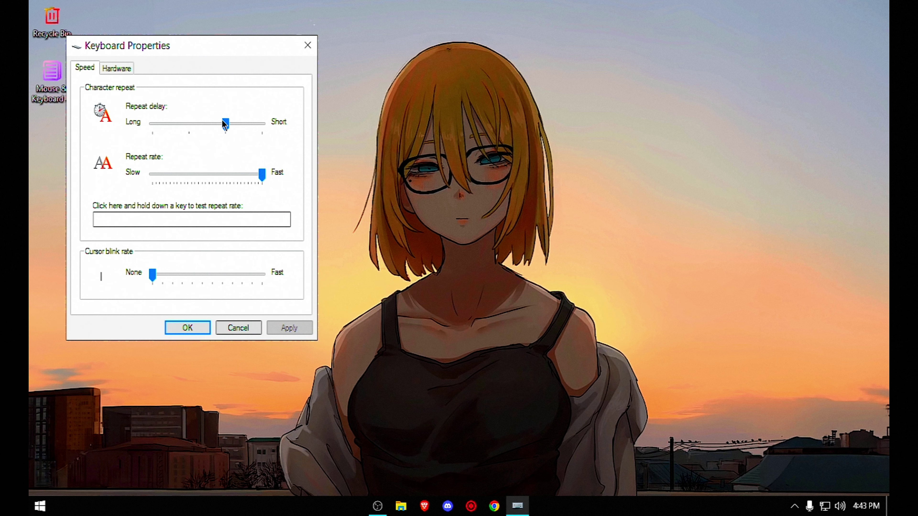
pyautogui.moveTo(151, 273); pyautogui.dragTo(200, 276)
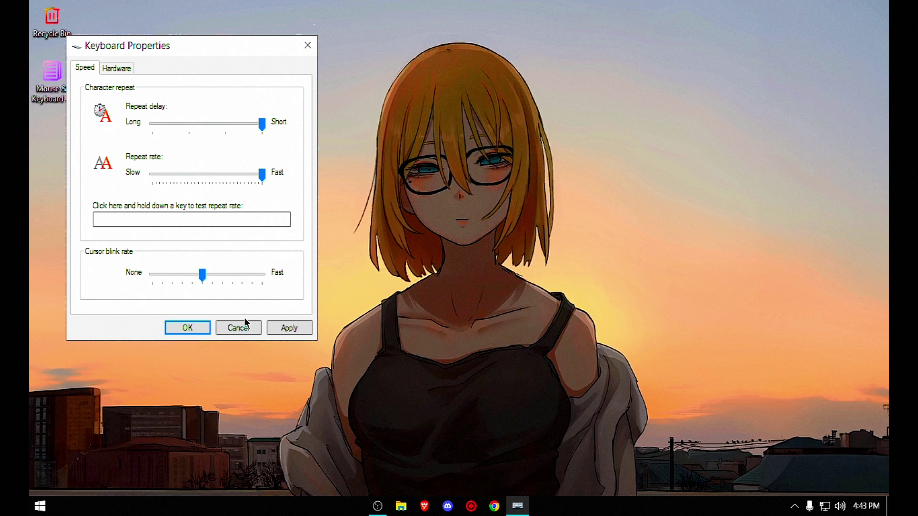
pyautogui.click(290, 330)
pyautogui.click(201, 331)
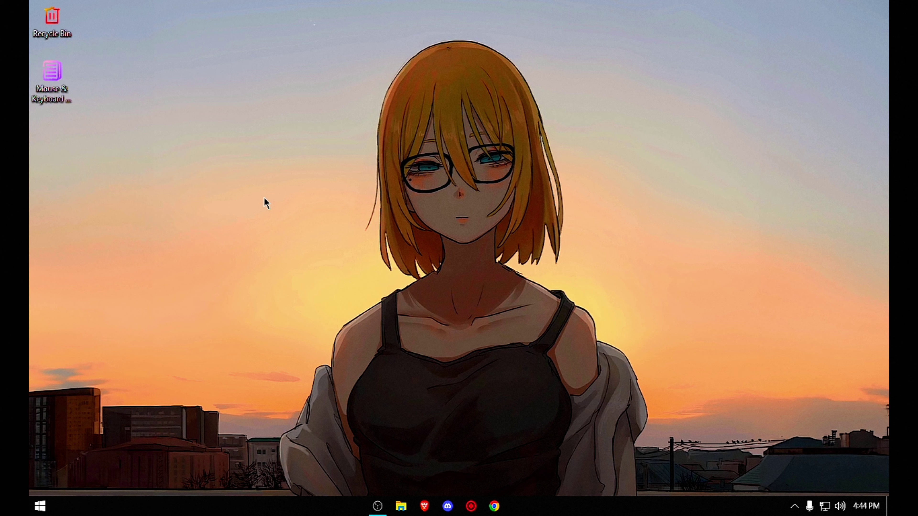
# - Open the Performance Options dialog from the advanced system settings on the system's About page
pyautogui.click(40, 505)
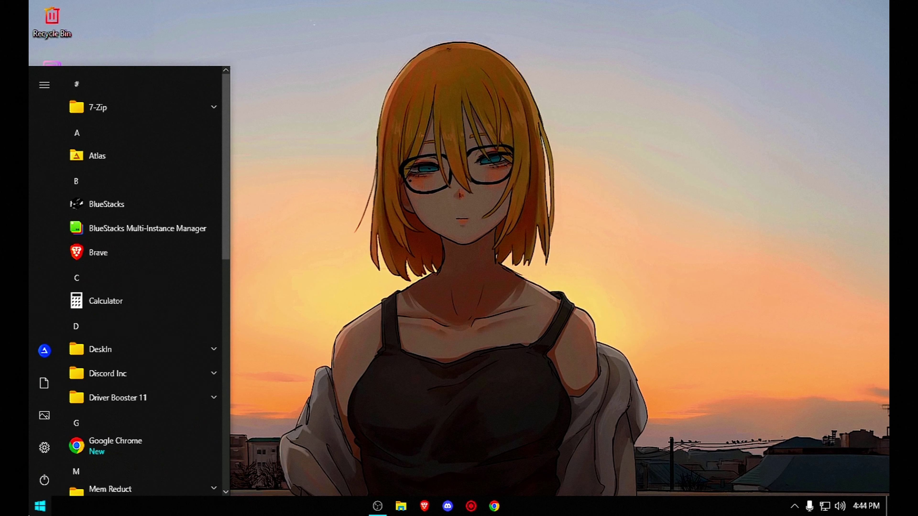
pyautogui.click(44, 448)
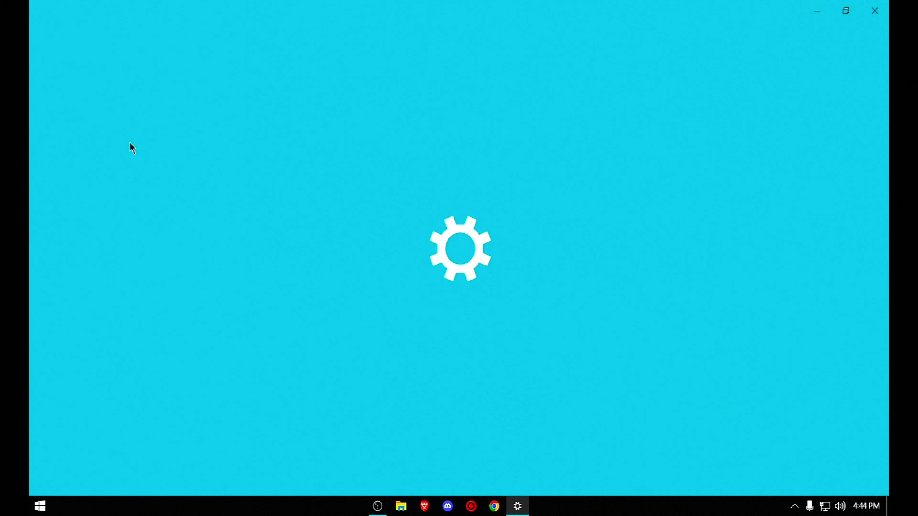
pyautogui.click(107, 231)
pyautogui.scroll(-1, 132, 374)
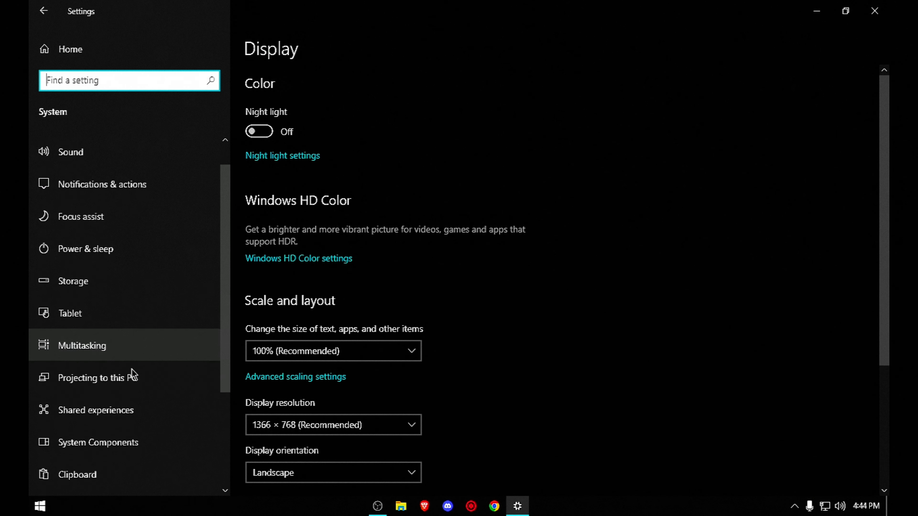
pyautogui.scroll(-3, 132, 374)
pyautogui.click(69, 426)
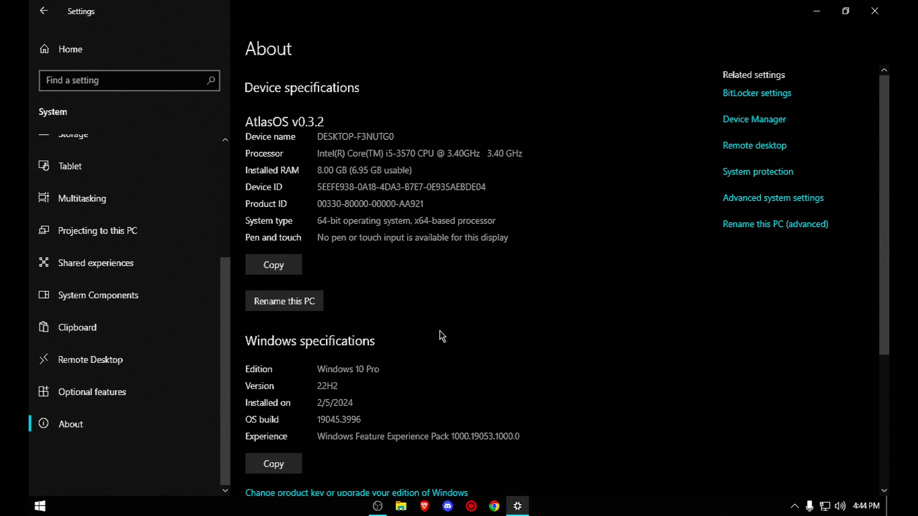
pyautogui.click(763, 199)
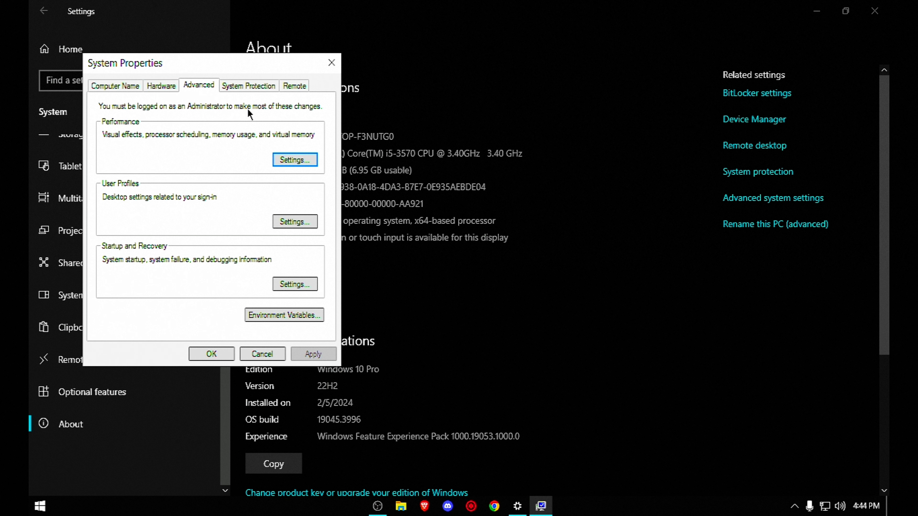
pyautogui.click(293, 161)
# - Adjust visual effects for best performance, keeping only thumbnails instead of icons, smooth screen-font edges and smooth-scroll list boxes enabled, and apply
pyautogui.click(173, 201)
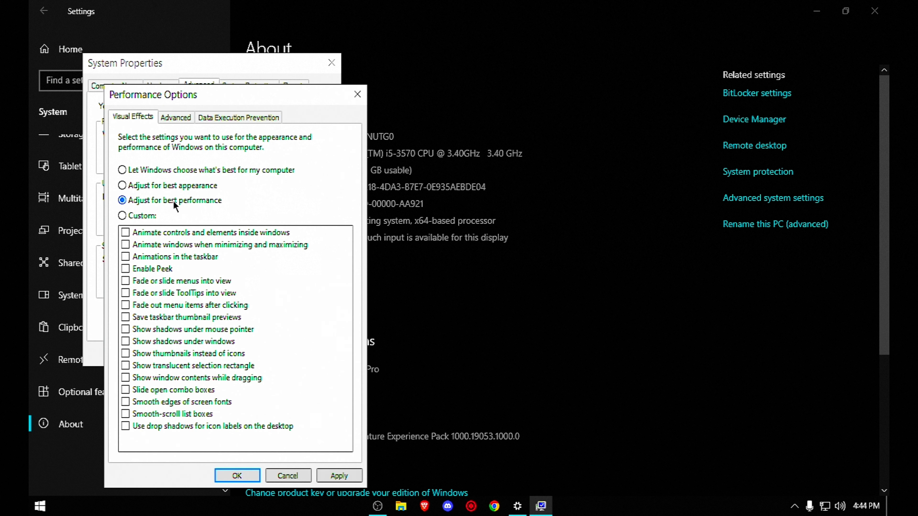
pyautogui.click(143, 403)
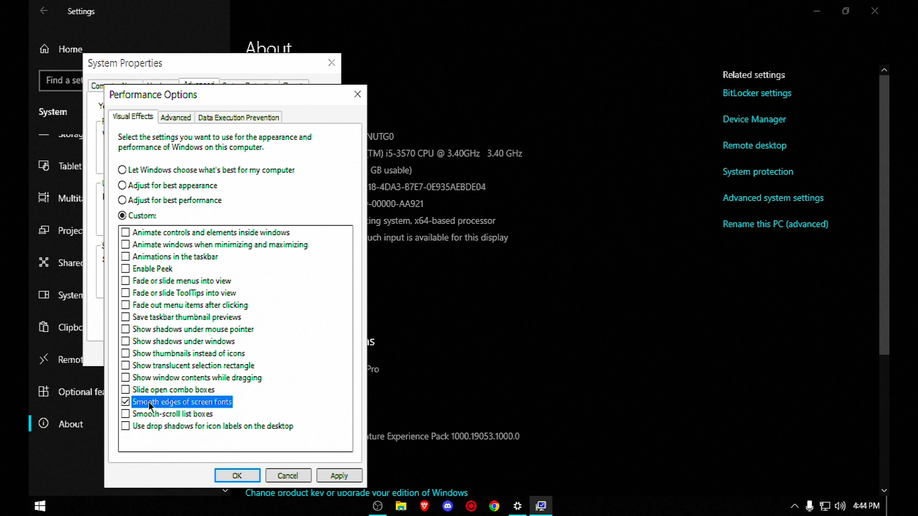
pyautogui.click(151, 356)
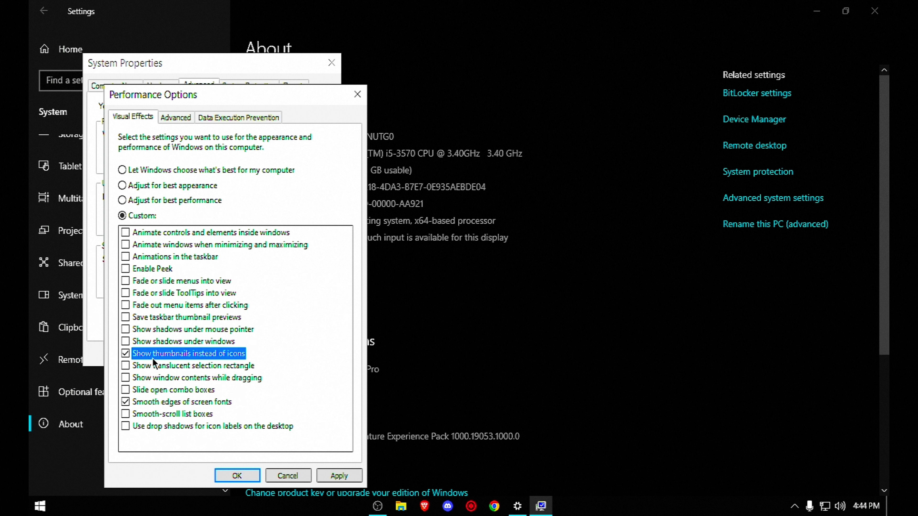
pyautogui.click(139, 416)
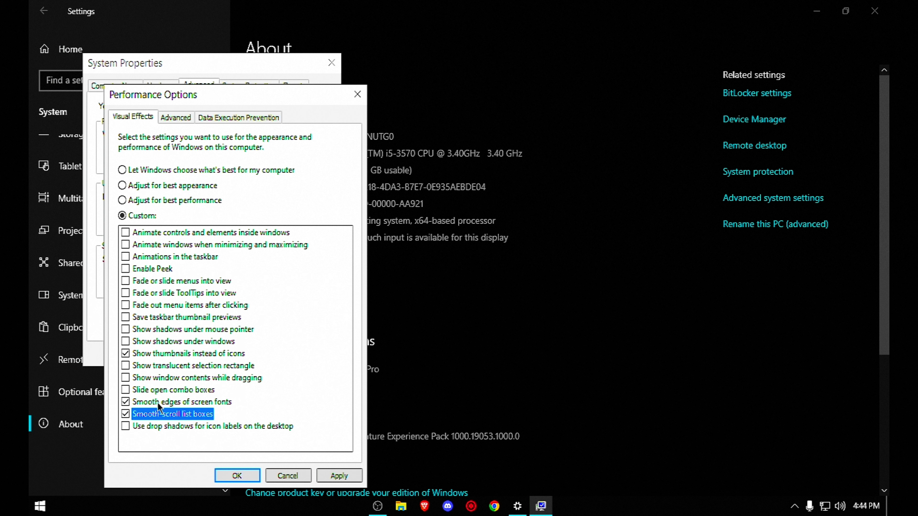
pyautogui.click(332, 476)
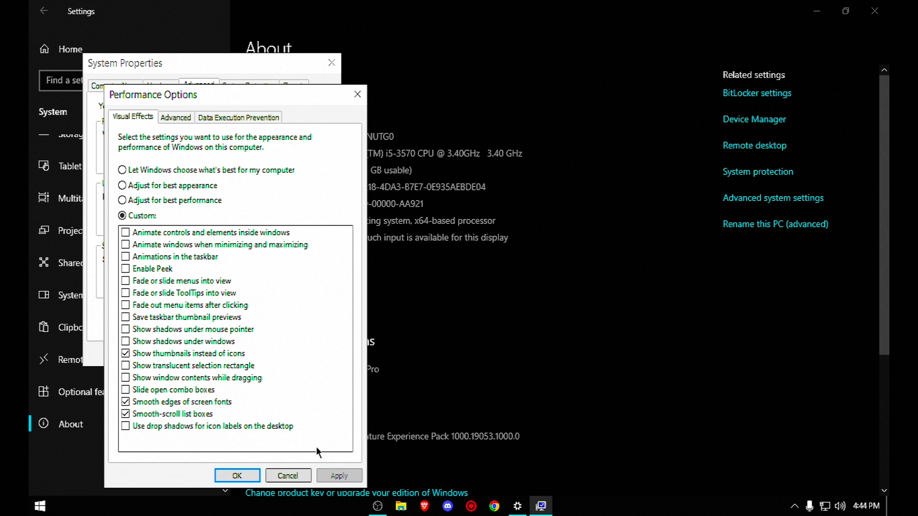
pyautogui.click(238, 476)
pyautogui.click(206, 353)
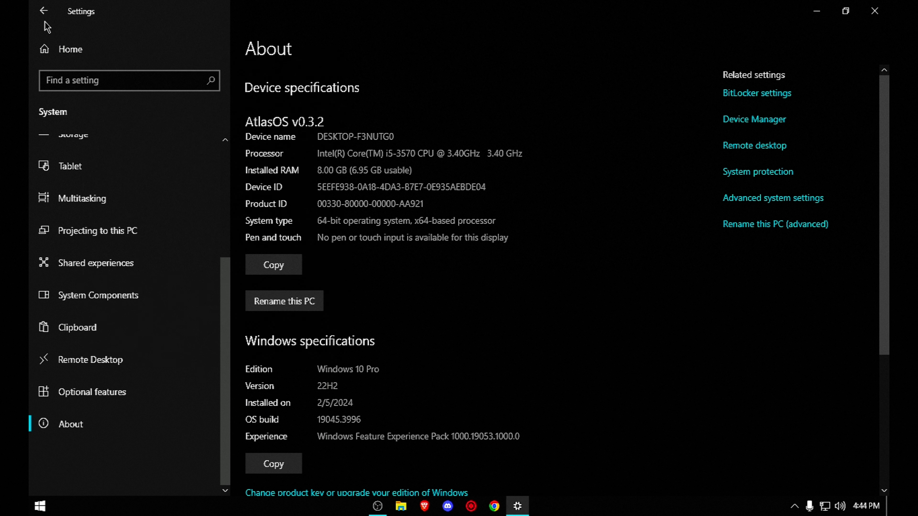
# - In the Ease of Access display settings, turn off transparency and automatic hiding of scroll bars, and close Settings
pyautogui.click(43, 11)
pyautogui.click(810, 302)
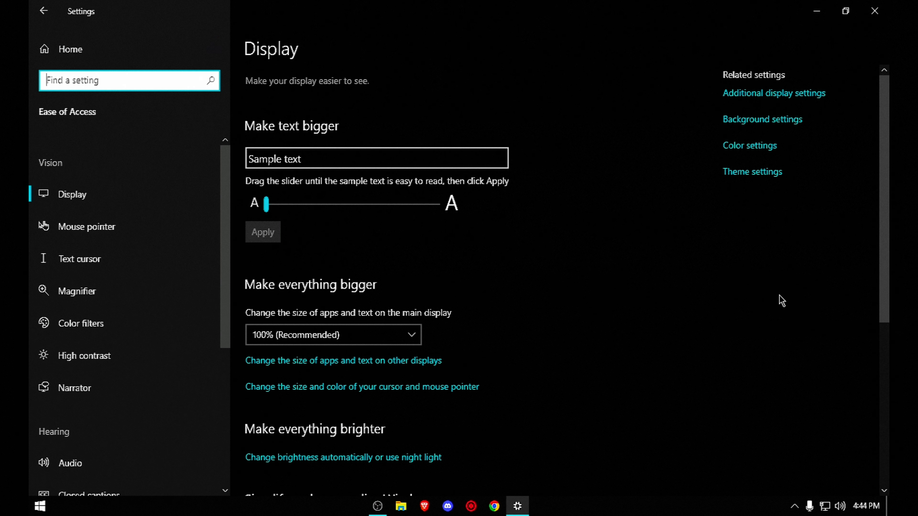
pyautogui.scroll(-9, 556, 305)
pyautogui.click(258, 309)
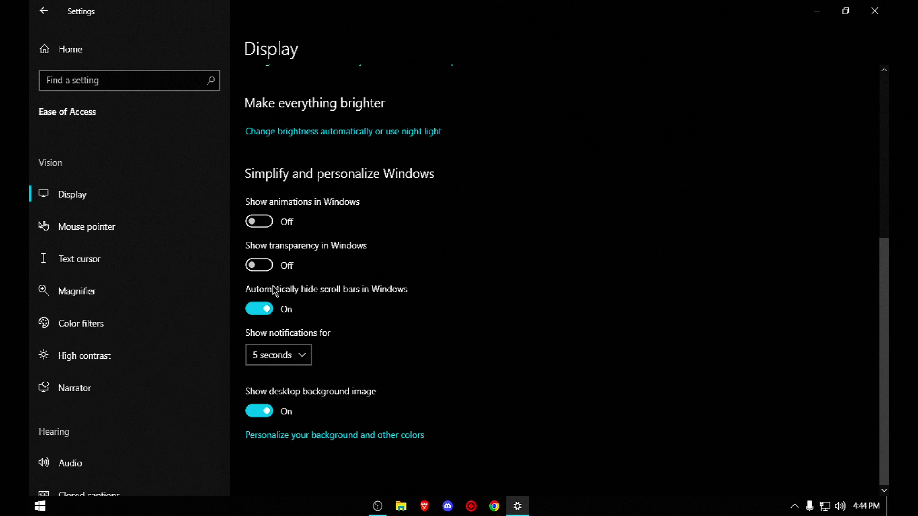
pyautogui.click(259, 266)
pyautogui.click(259, 267)
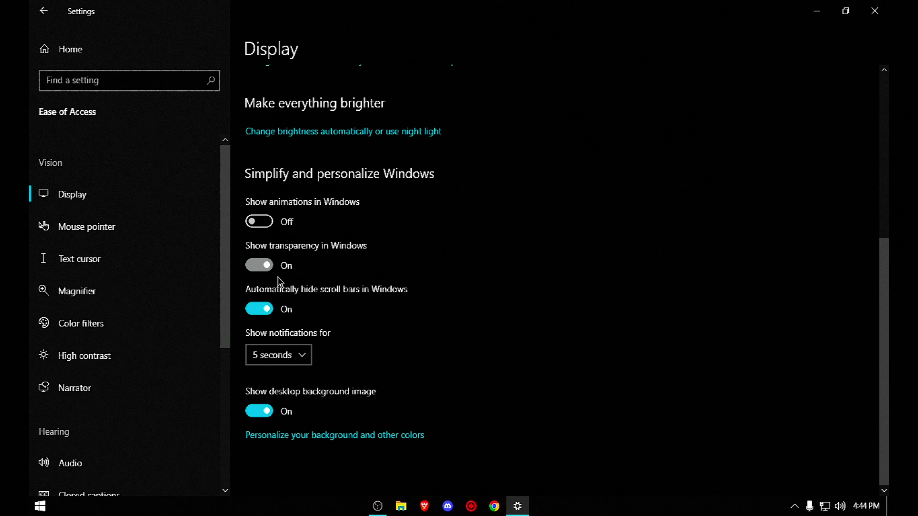
pyautogui.click(275, 311)
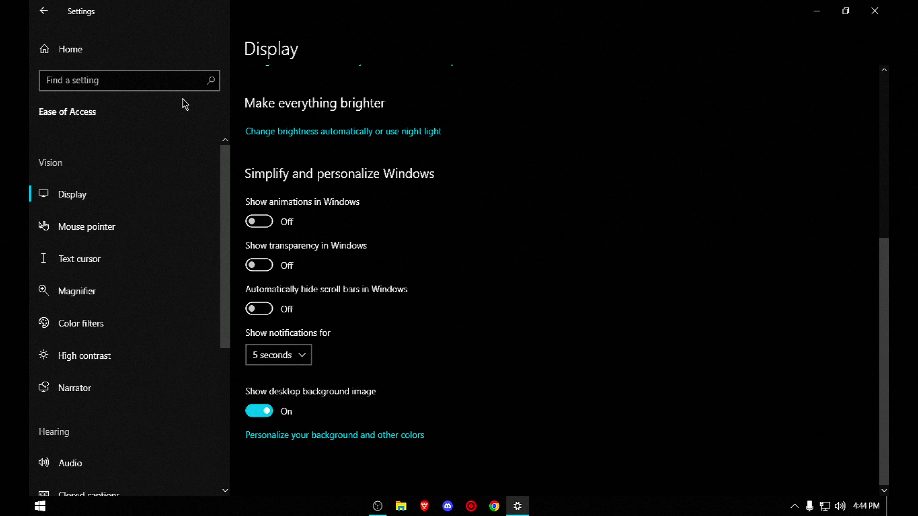
pyautogui.click(114, 57)
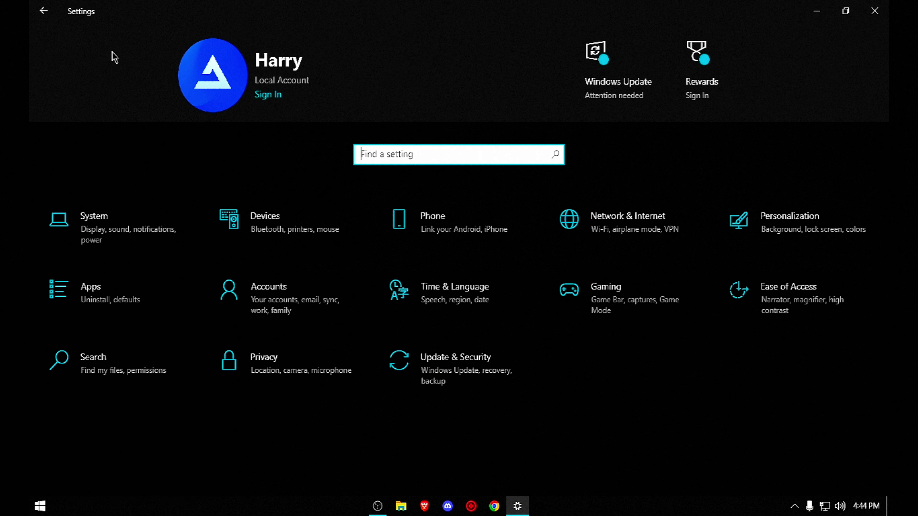
pyautogui.hotkey('alt', 'F4')
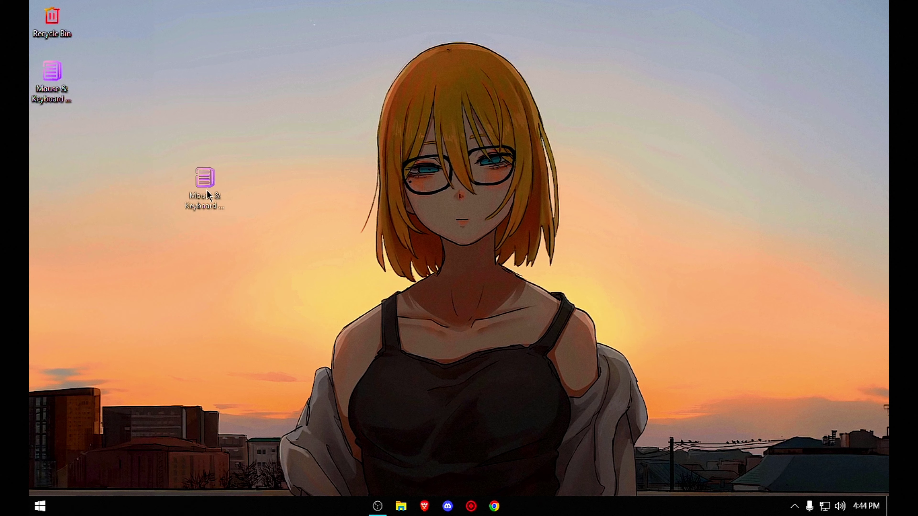
# - Extract the Mouse & Keyboard archive with 7-Zip into its own folder on the desktop
pyautogui.rightClick(101, 96)
pyautogui.click(169, 135)
pyautogui.rightClick(288, 185)
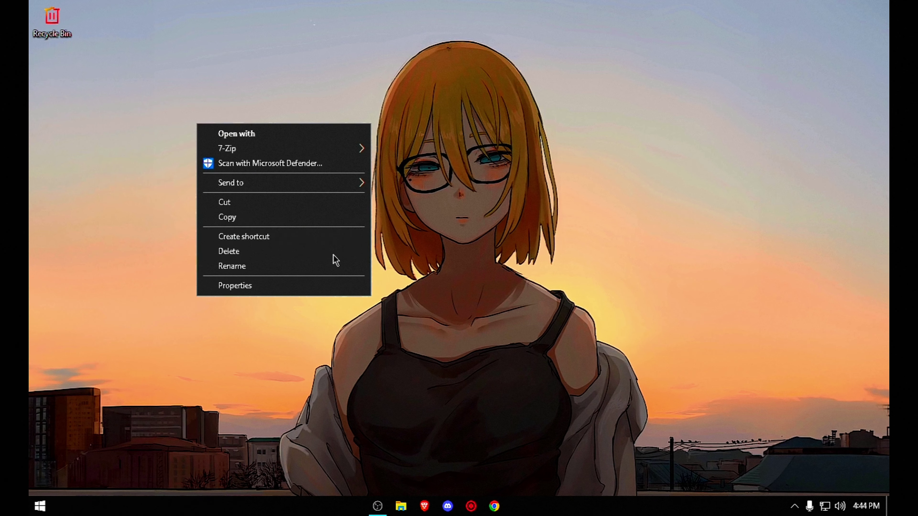
pyautogui.moveTo(176, 107); pyautogui.dragTo(162, 131)
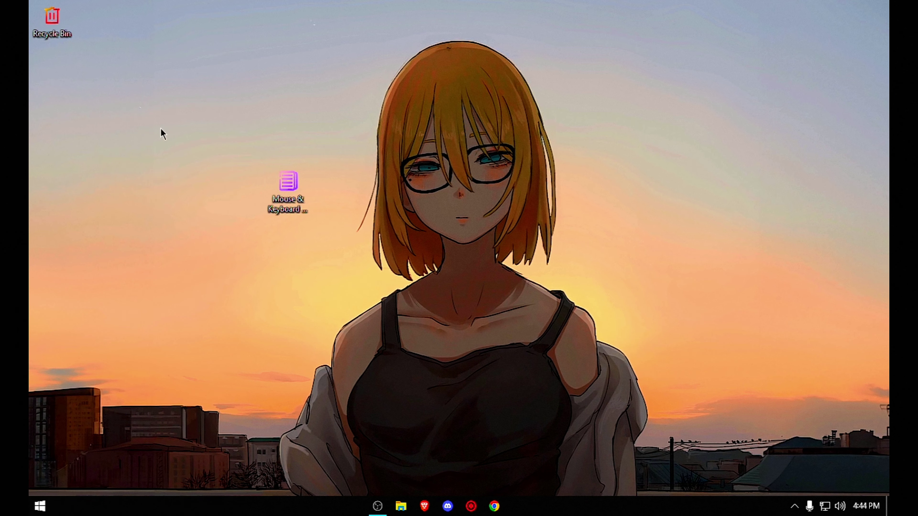
pyautogui.rightClick(294, 192)
pyautogui.click(541, 262)
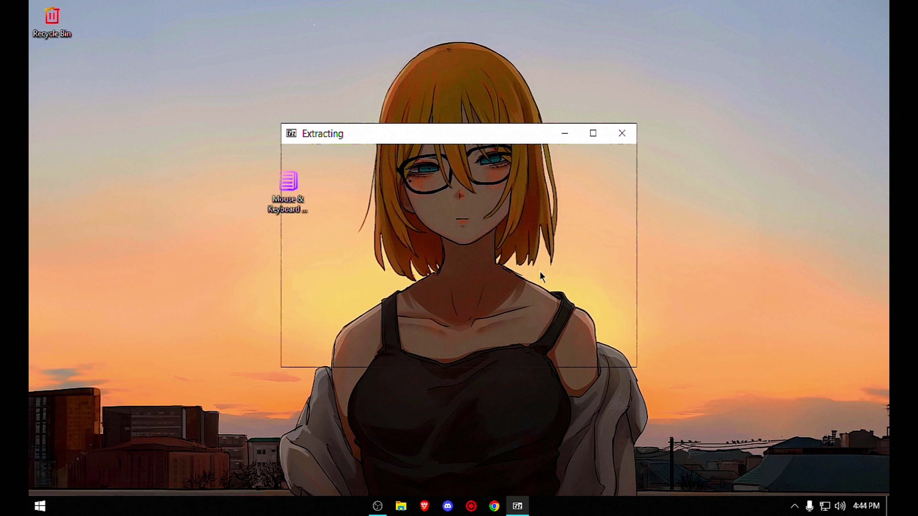
# - Rearrange the archive and its extracted folder on the desktop, with the archive back below the Recycle Bin, and refresh the desktop
pyautogui.moveTo(51, 81); pyautogui.dragTo(193, 237)
pyautogui.moveTo(287, 188); pyautogui.dragTo(87, 91)
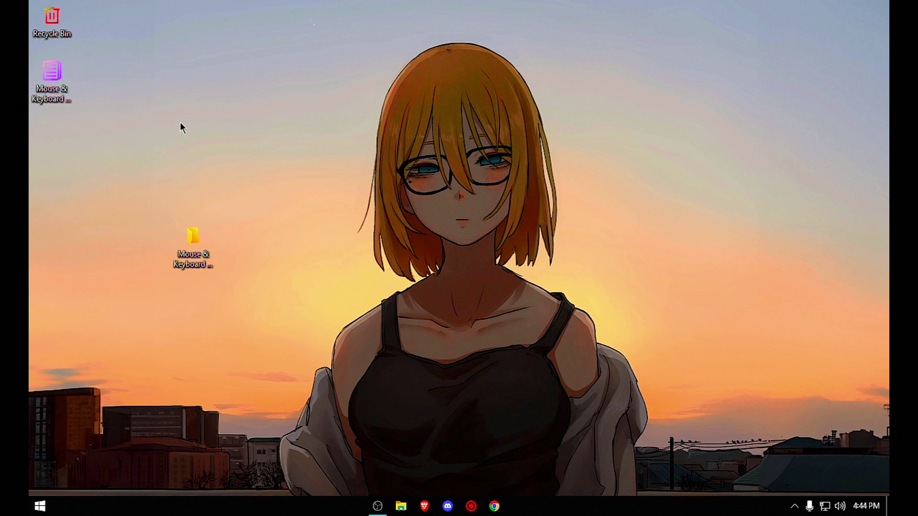
pyautogui.moveTo(205, 277); pyautogui.dragTo(253, 134)
pyautogui.rightClick(174, 108)
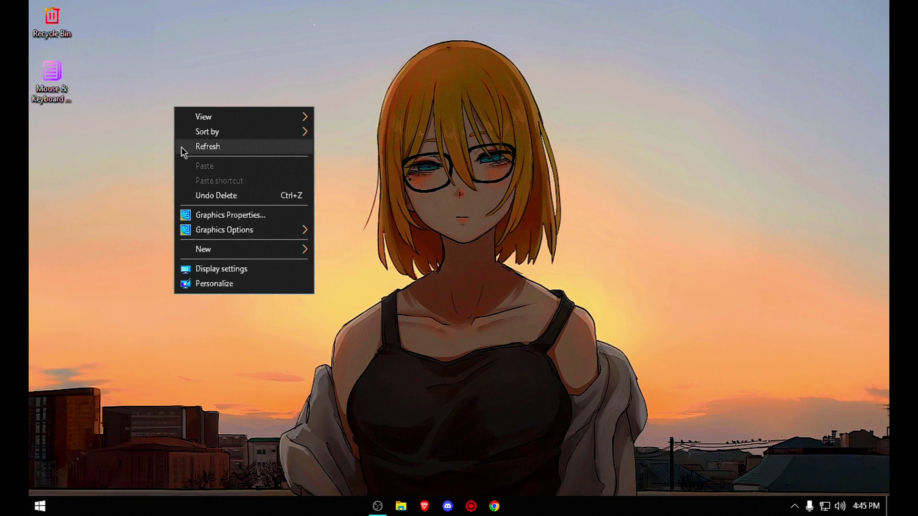
pyautogui.click(185, 144)
# - Run BCDEdit Tweaks.cmd and Delete Temporary Files.bat from the pack's Fix Input Delay Commands folder, closing each console when done
pyautogui.doubleClick(239, 139)
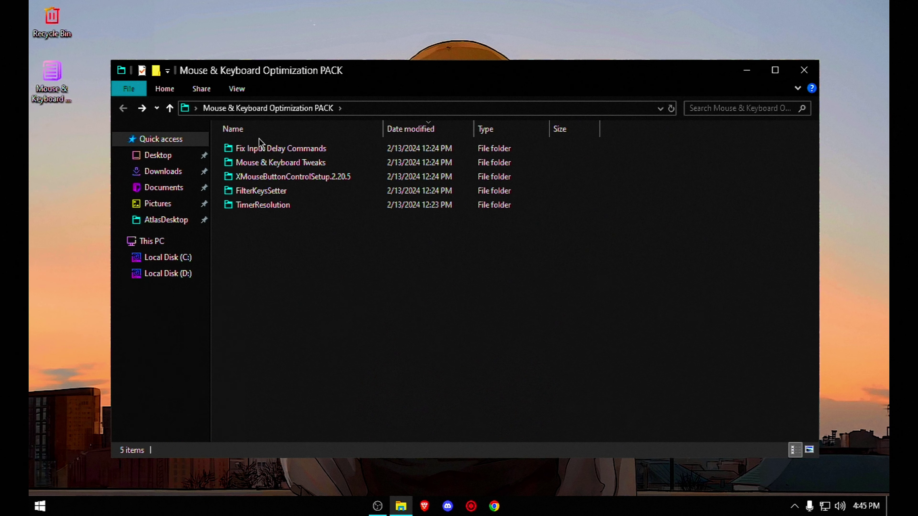
pyautogui.doubleClick(262, 146)
pyautogui.doubleClick(261, 150)
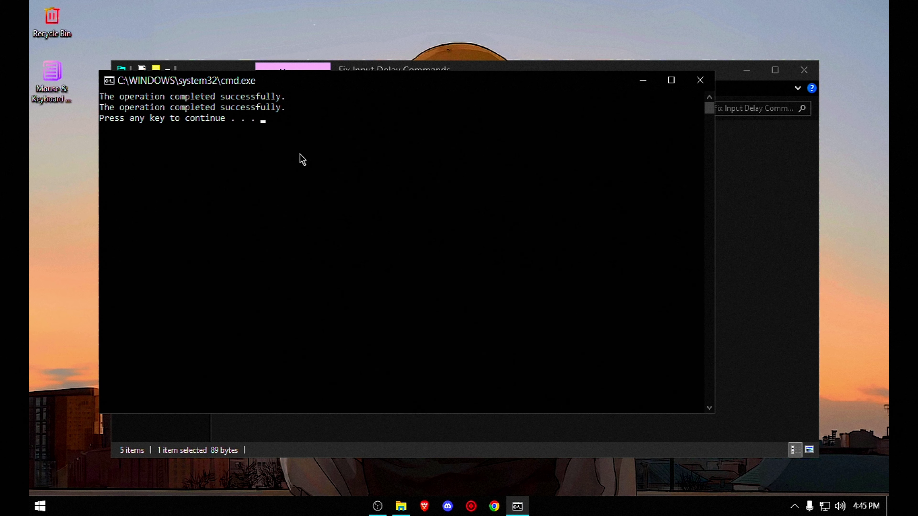
pyautogui.press('Return')
pyautogui.doubleClick(277, 163)
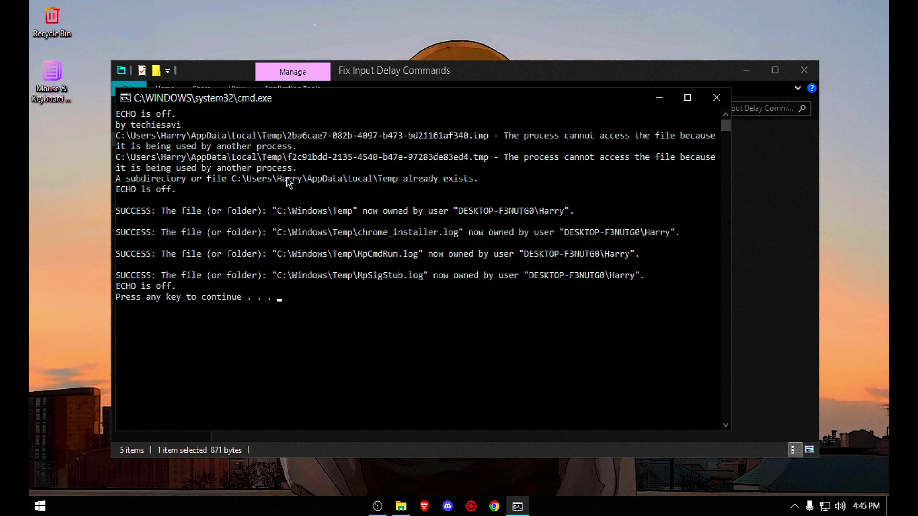
pyautogui.click(716, 97)
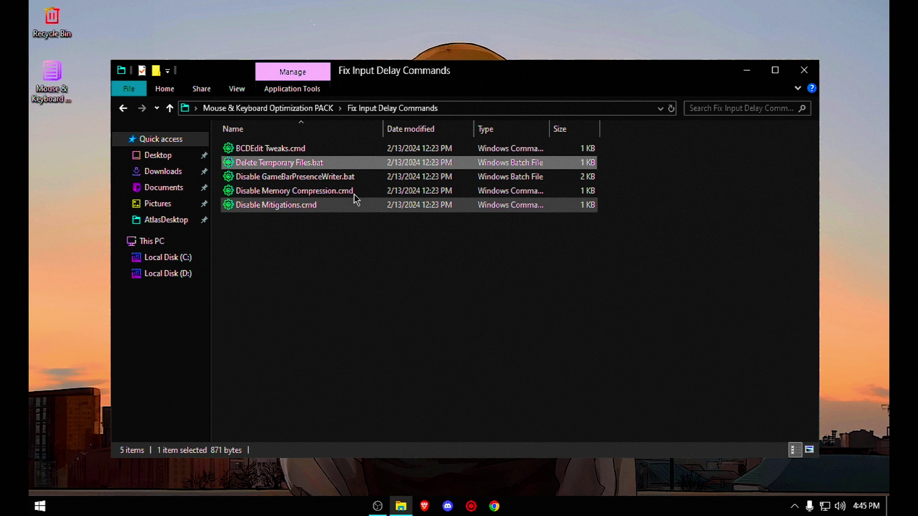
# - Run Disable GameBarPresenceWriter.bat, Disable Mitigations.cmd and Disable Memory Compression.cmd, closing their console windows
pyautogui.doubleClick(326, 176)
pyautogui.click(733, 115)
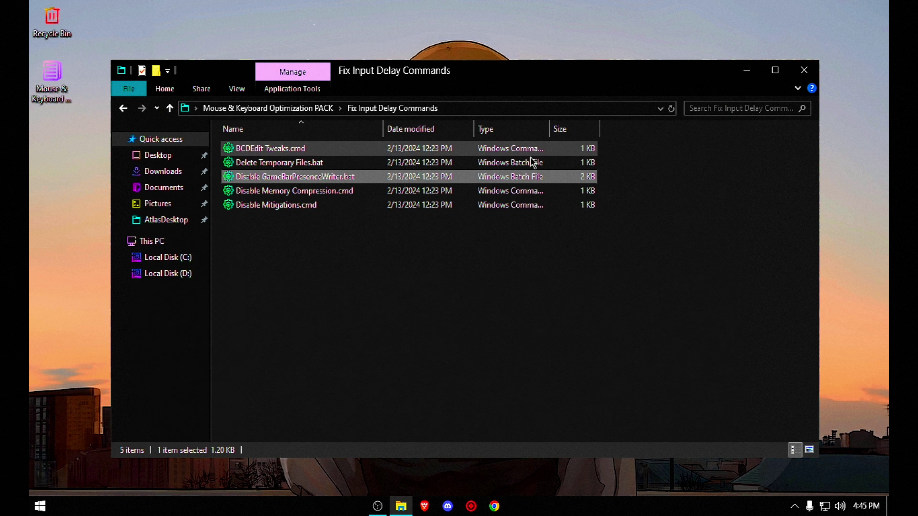
pyautogui.doubleClick(311, 196)
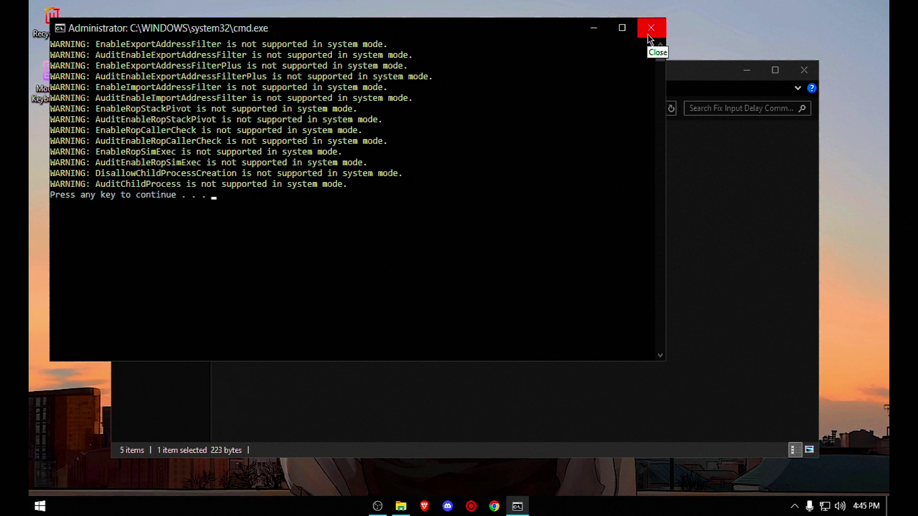
pyautogui.click(650, 28)
pyautogui.doubleClick(311, 189)
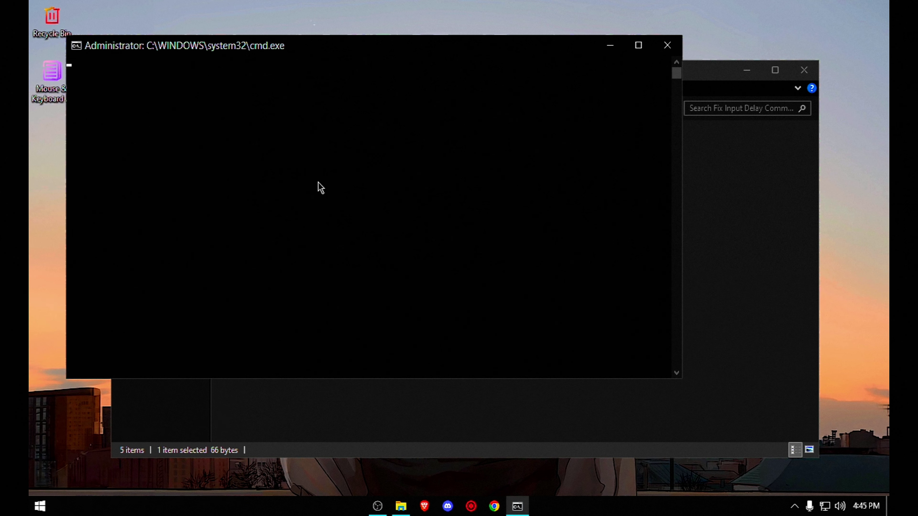
pyautogui.click(667, 45)
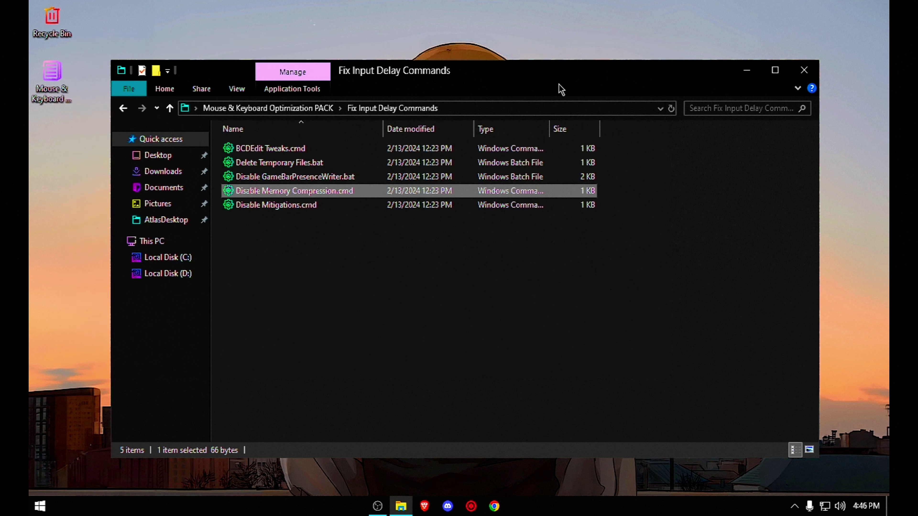
# - Launch Setup.exe from the pack's Mouse & Keyboard Tweaks folder
pyautogui.click(123, 108)
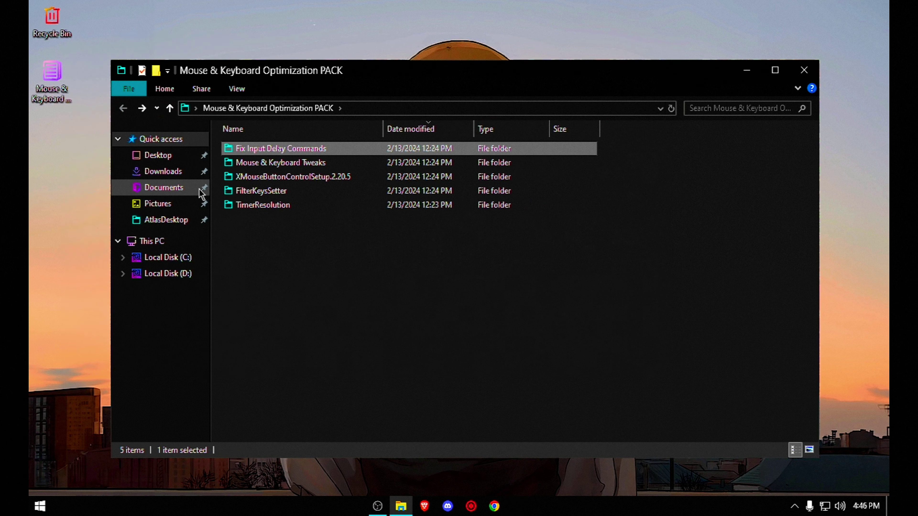
pyautogui.doubleClick(307, 164)
pyautogui.click(243, 150)
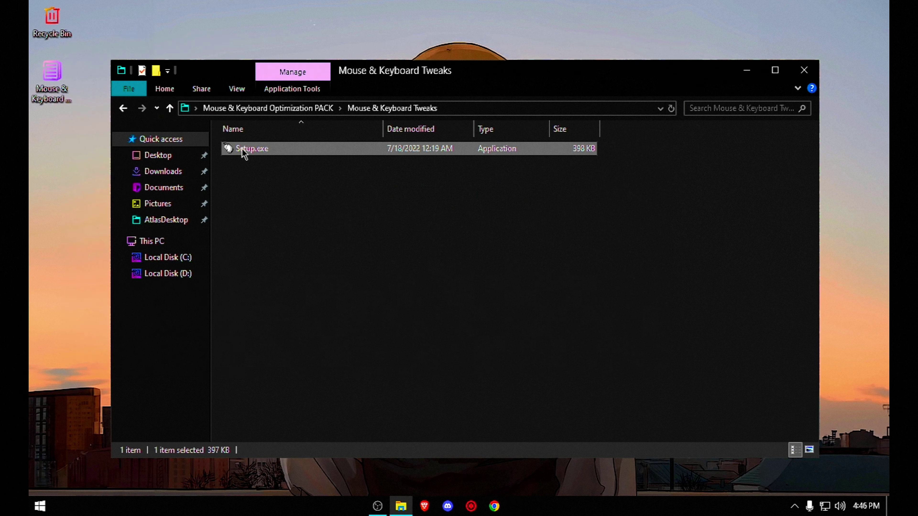
pyautogui.rightClick(243, 149)
pyautogui.click(274, 175)
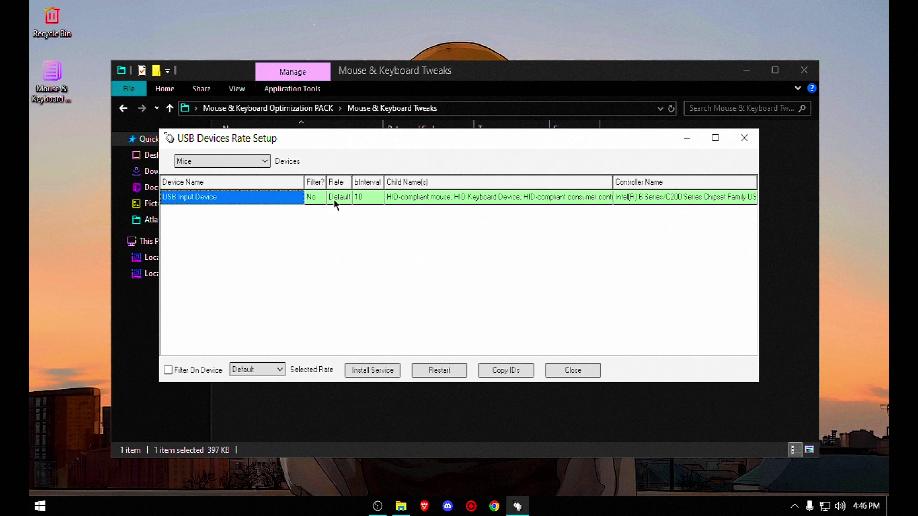
# - For the Mice devices, set the USB Input Device's rate to 1000 and accept the overclocking change
pyautogui.click(213, 162)
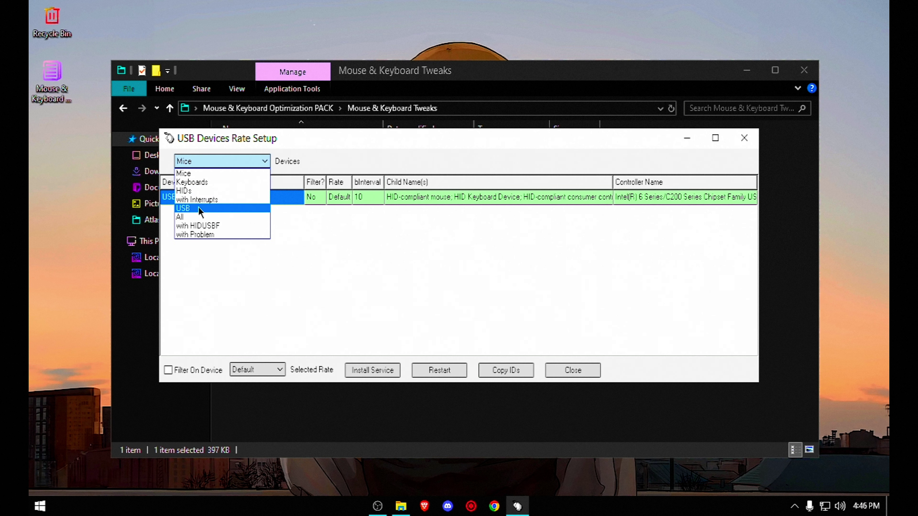
pyautogui.click(200, 177)
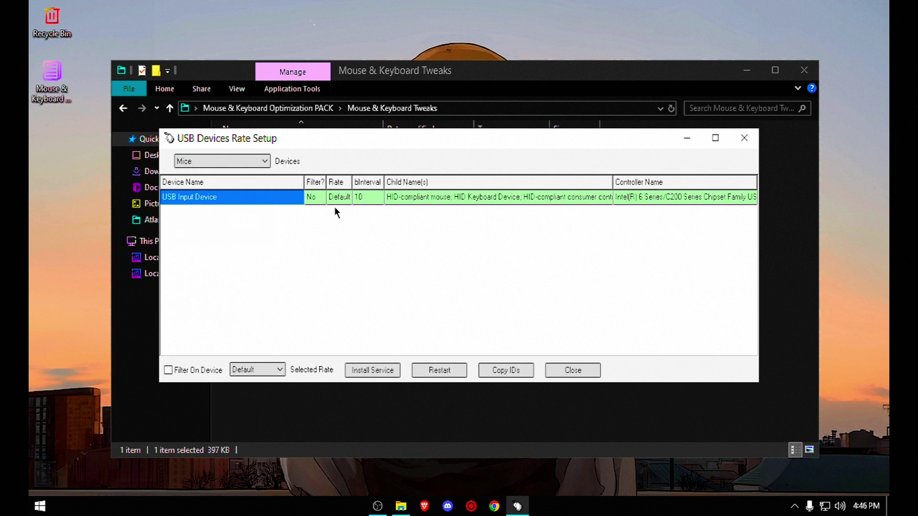
pyautogui.click(366, 198)
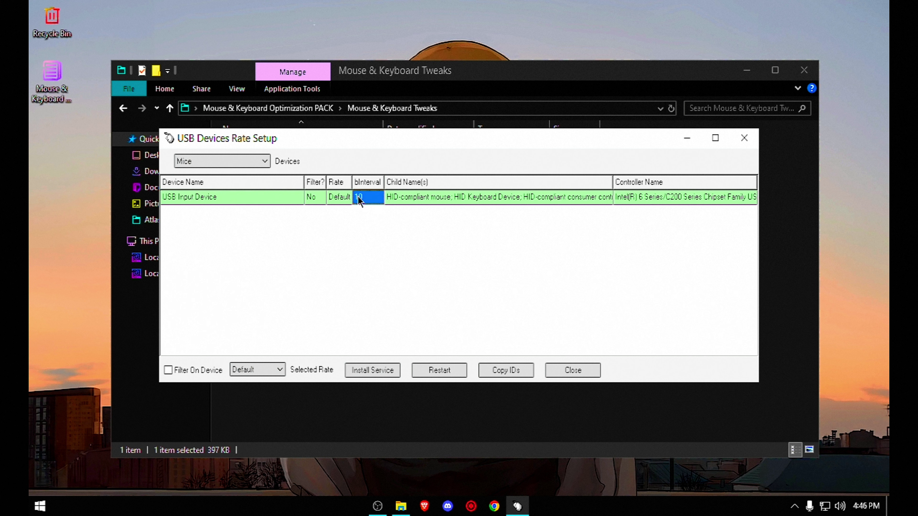
pyautogui.click(248, 369)
pyautogui.click(249, 389)
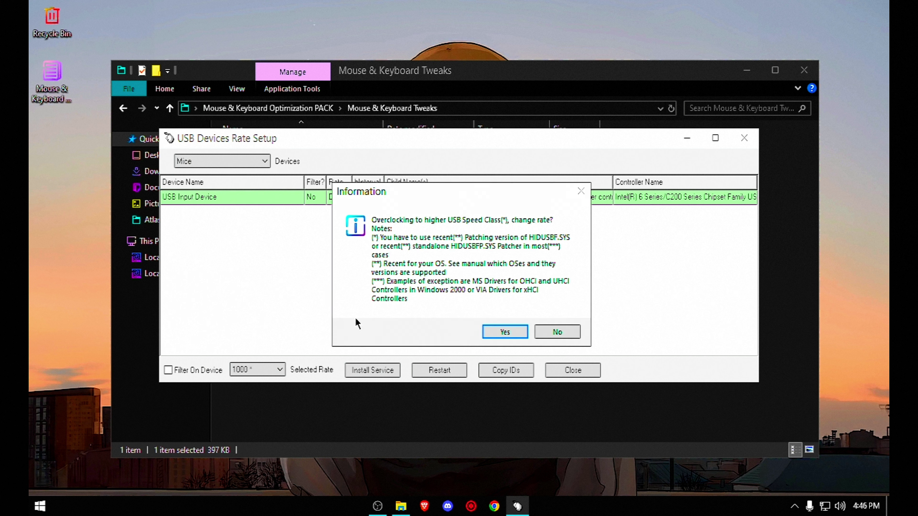
pyautogui.click(498, 332)
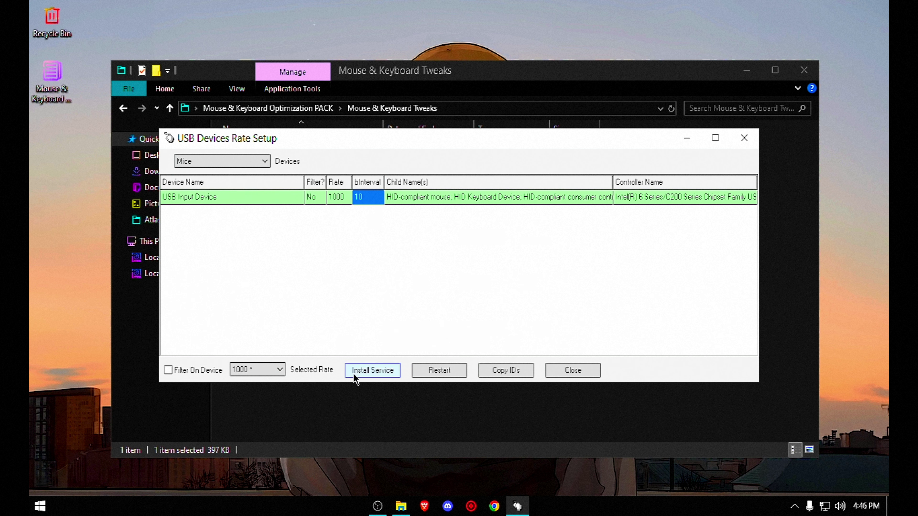
pyautogui.click(272, 371)
pyautogui.click(272, 370)
pyautogui.click(338, 197)
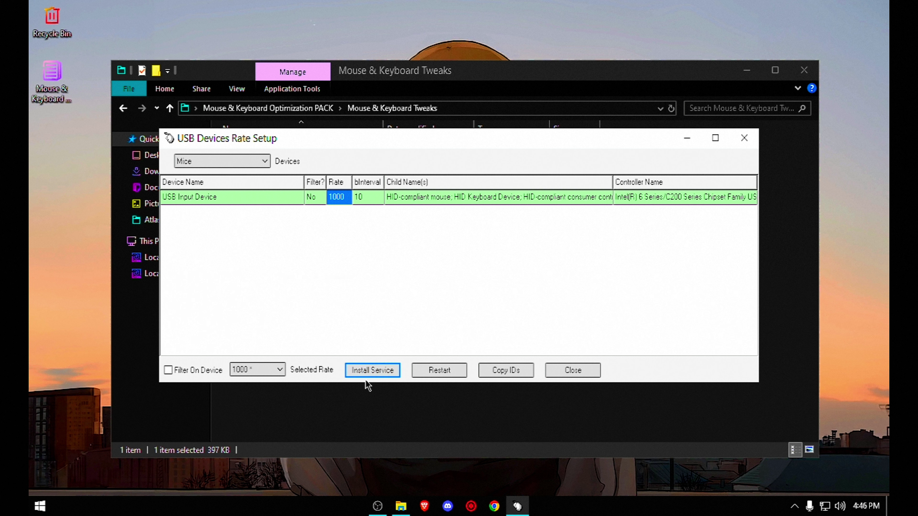
# - For the Keyboards devices, set the USB Composite Device's rate to 1000, install the service and close the rate setup
pyautogui.click(249, 161)
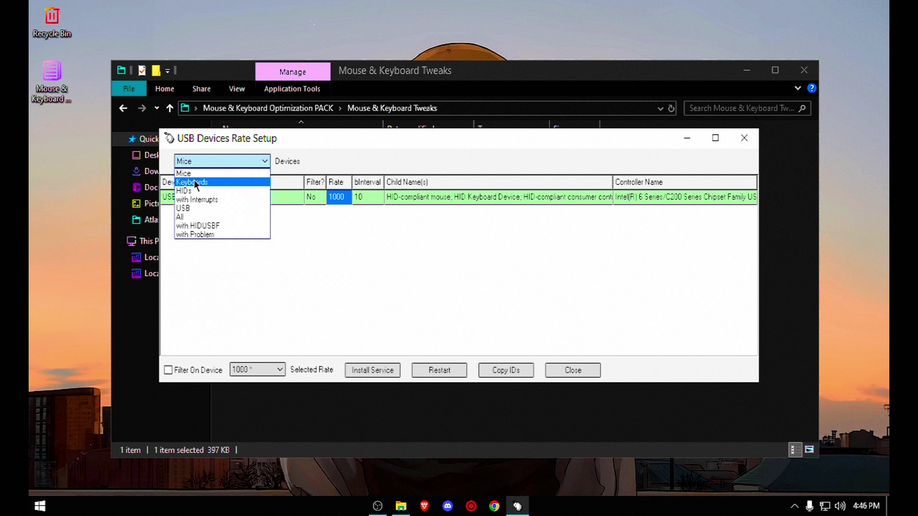
pyautogui.click(195, 183)
pyautogui.click(339, 212)
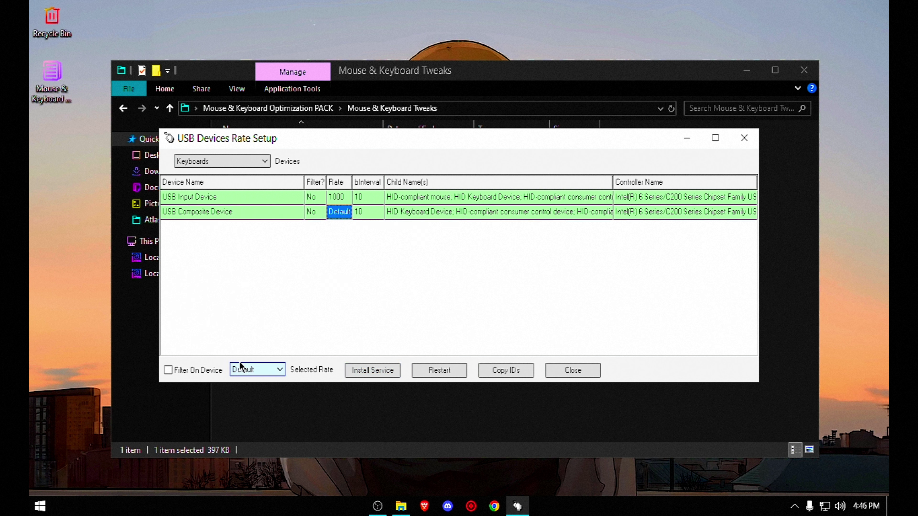
pyautogui.click(258, 369)
pyautogui.click(247, 391)
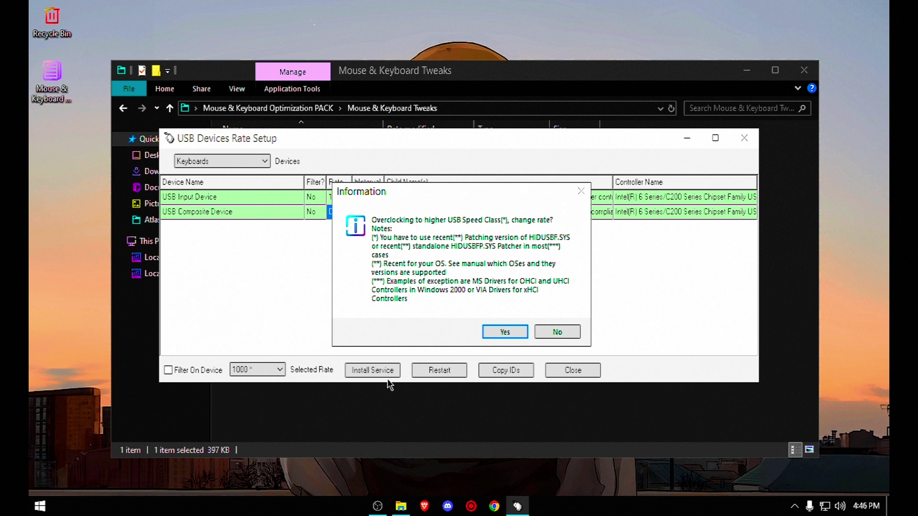
pyautogui.click(509, 332)
pyautogui.click(373, 371)
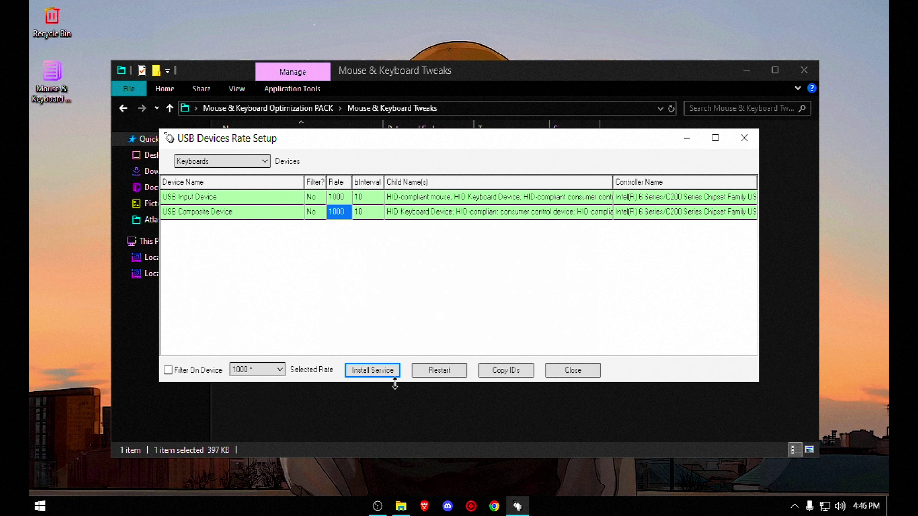
pyautogui.click(572, 371)
# - Install X-Mouse Button Control 2.20.5 from the pack's XMouseButtonControlSetup folder and close the post-install web page
pyautogui.click(125, 108)
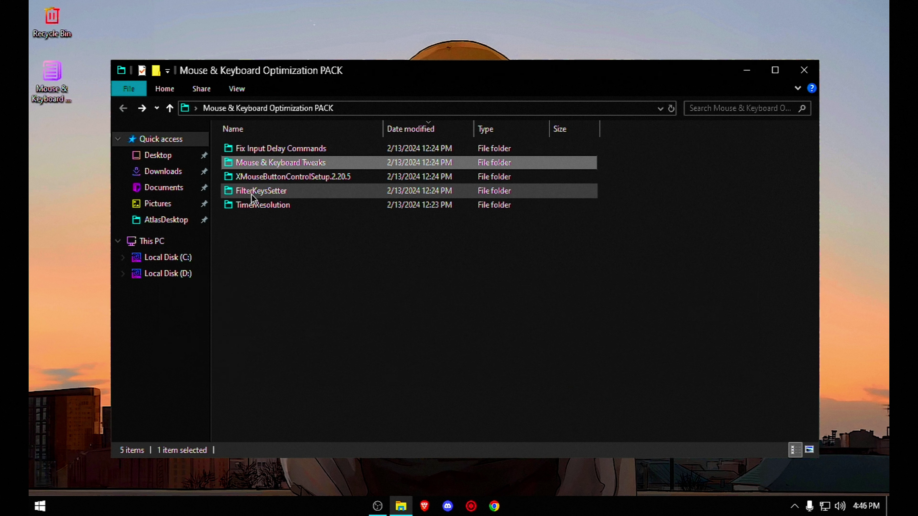
pyautogui.doubleClick(266, 177)
pyautogui.doubleClick(273, 152)
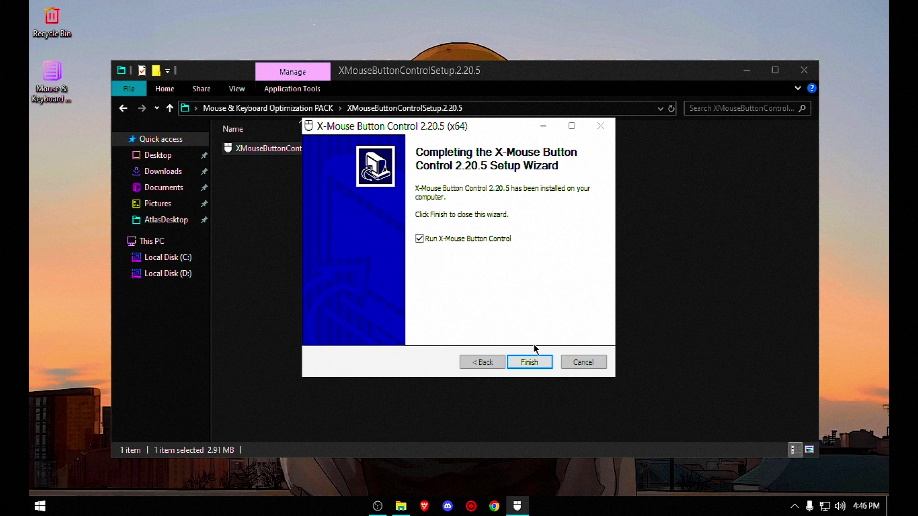
pyautogui.click(530, 362)
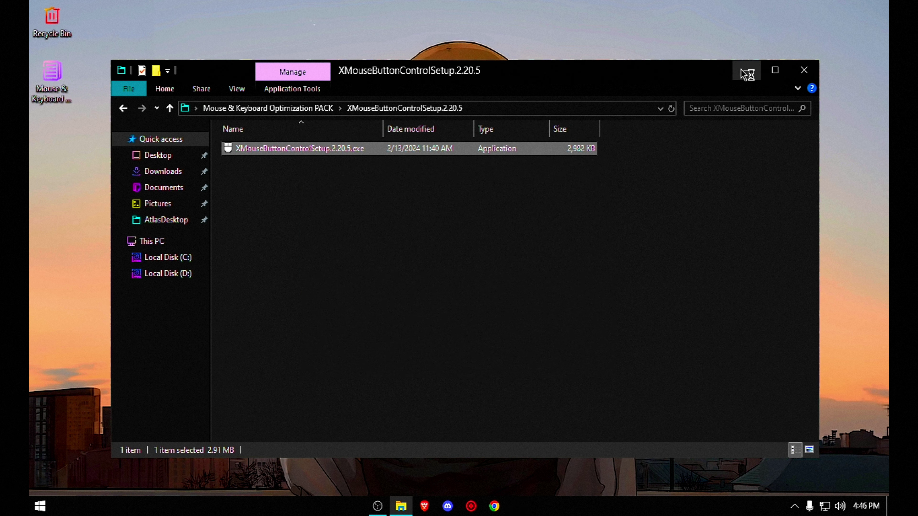
pyautogui.click(745, 74)
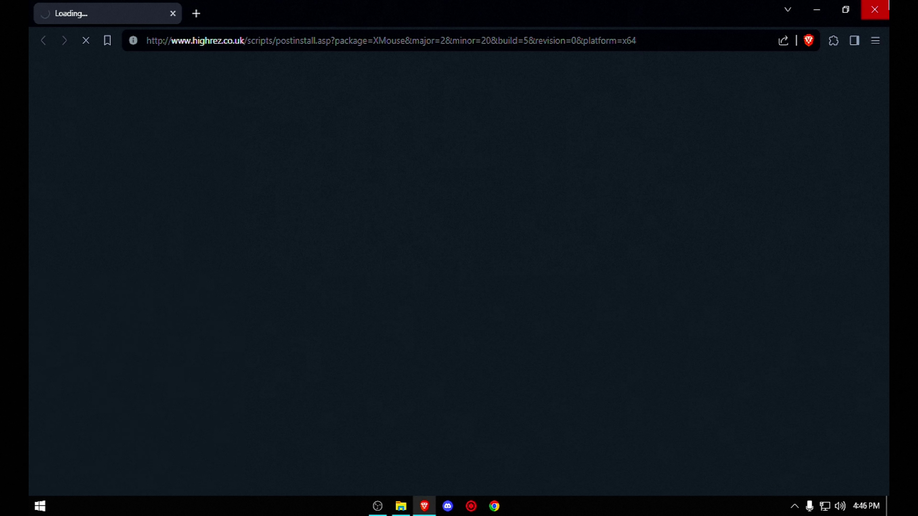
pyautogui.click(875, 9)
# - Open the X-Mouse Button Control setup window and bring up its advanced global settings
pyautogui.click(794, 506)
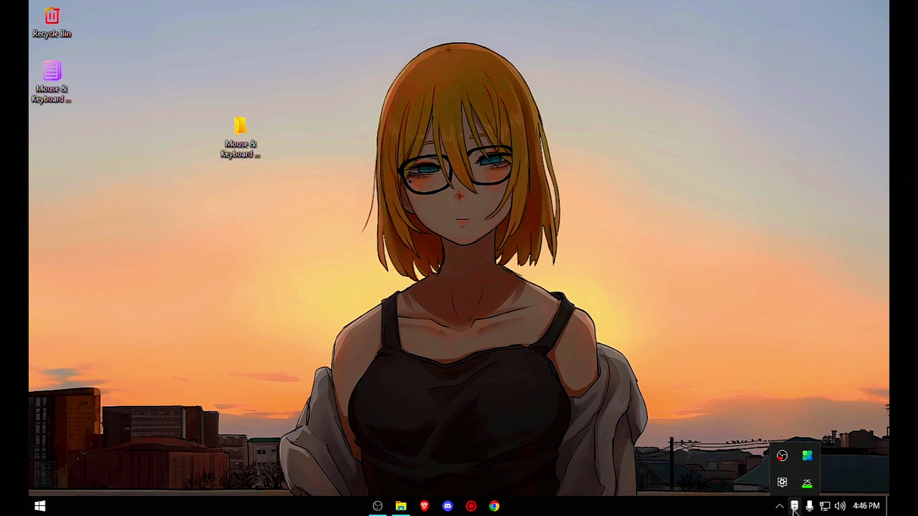
pyautogui.click(795, 507)
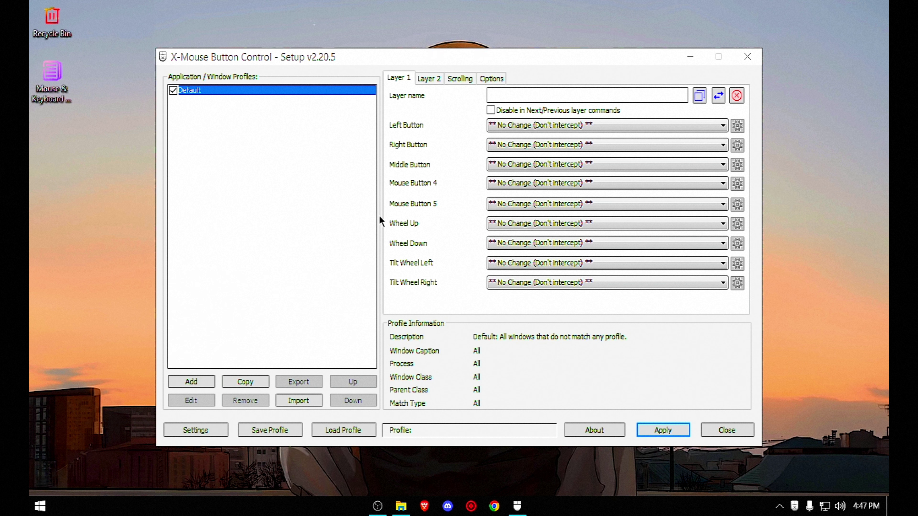
pyautogui.moveTo(453, 64); pyautogui.dragTo(446, 45)
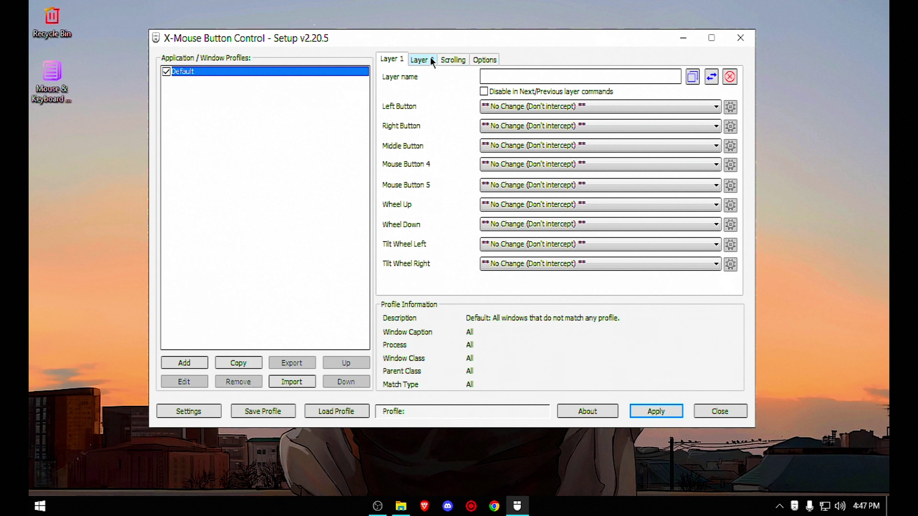
pyautogui.click(188, 411)
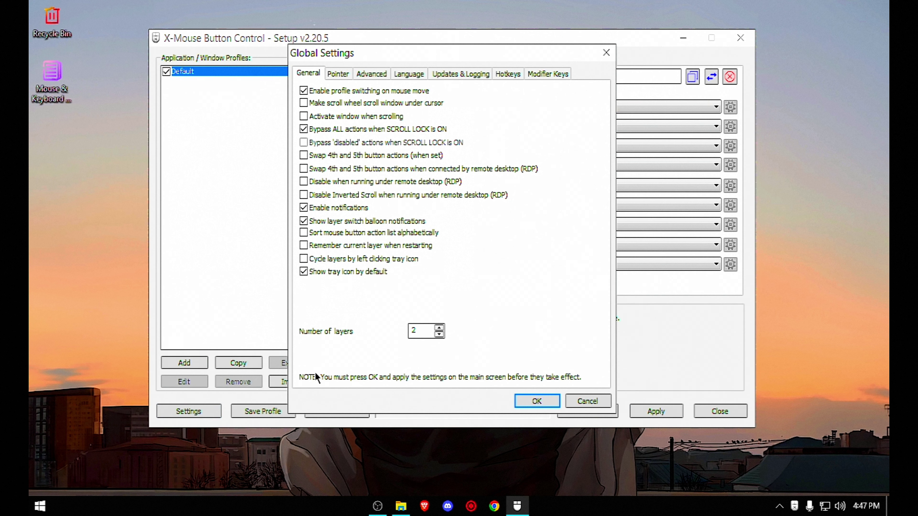
pyautogui.click(363, 78)
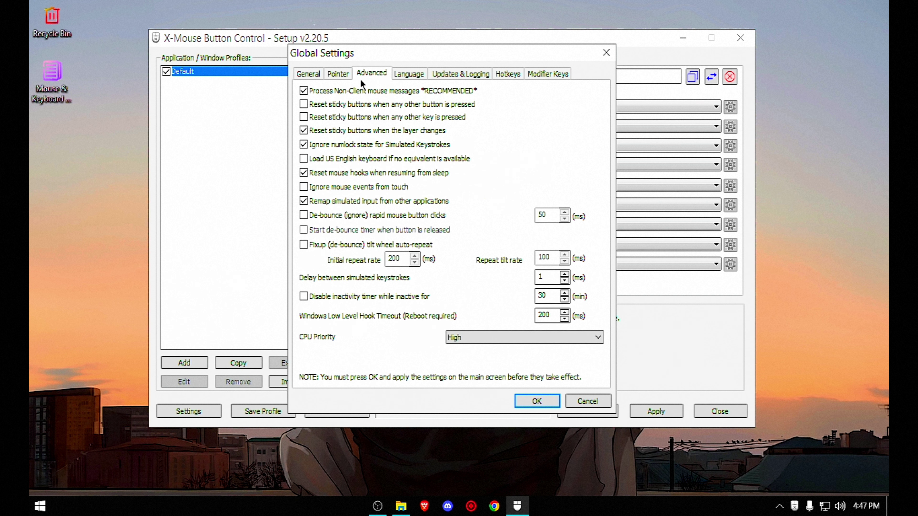
# - Disable remapping of simulated input, enable disabling the inactivity timer, and de-bounce rapid mouse button clicks at 1 ms
pyautogui.click(330, 217)
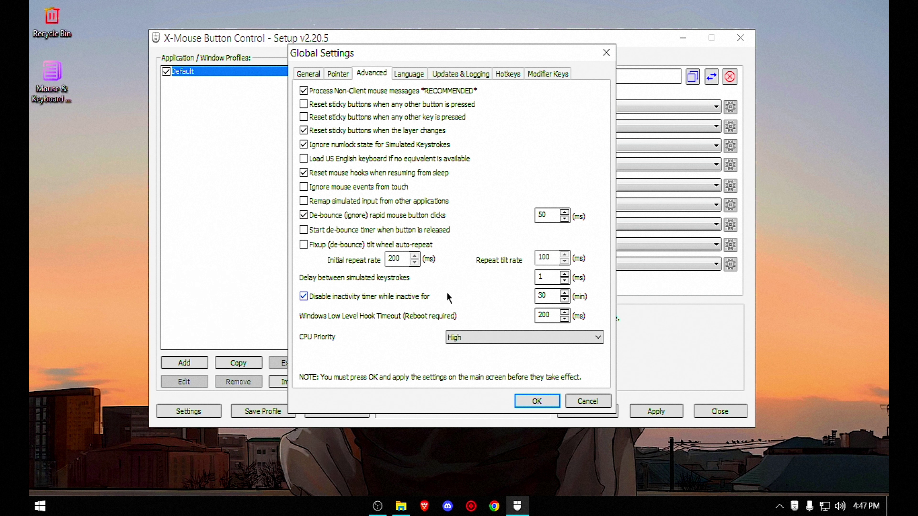
pyautogui.doubleClick(551, 217)
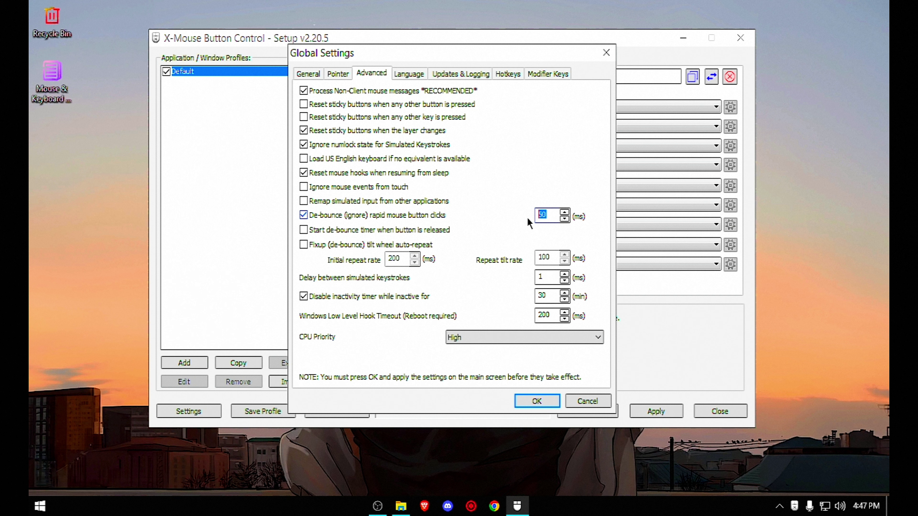
pyautogui.write('1')
# - Enable tilt wheel auto-repeat fixup with a 1 ms repeat tilt rate, and set the Windows Low Level Hook Timeout to 1000 ms
pyautogui.click(304, 246)
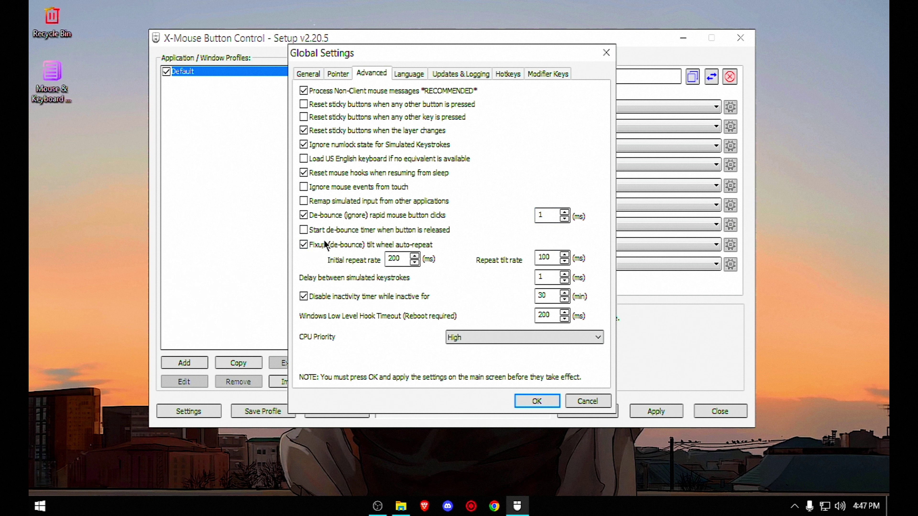
pyautogui.doubleClick(538, 257)
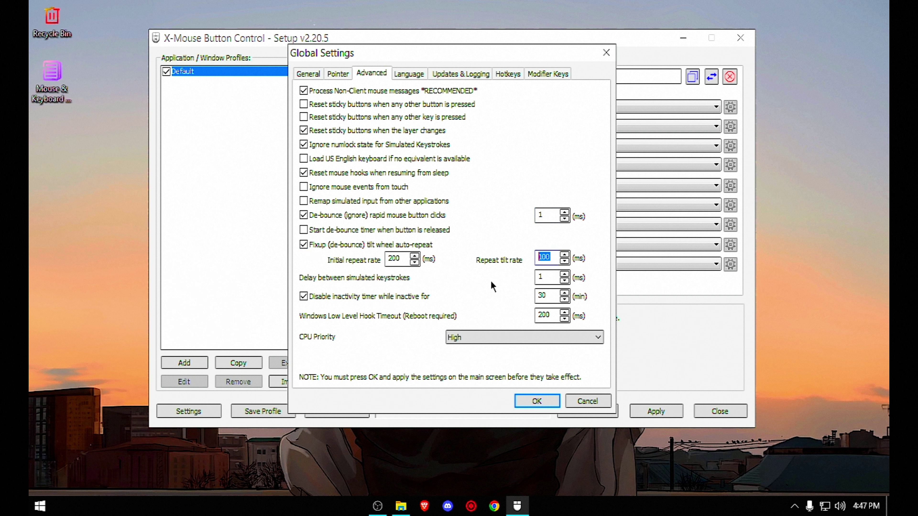
pyautogui.write('1')
pyautogui.click(542, 278)
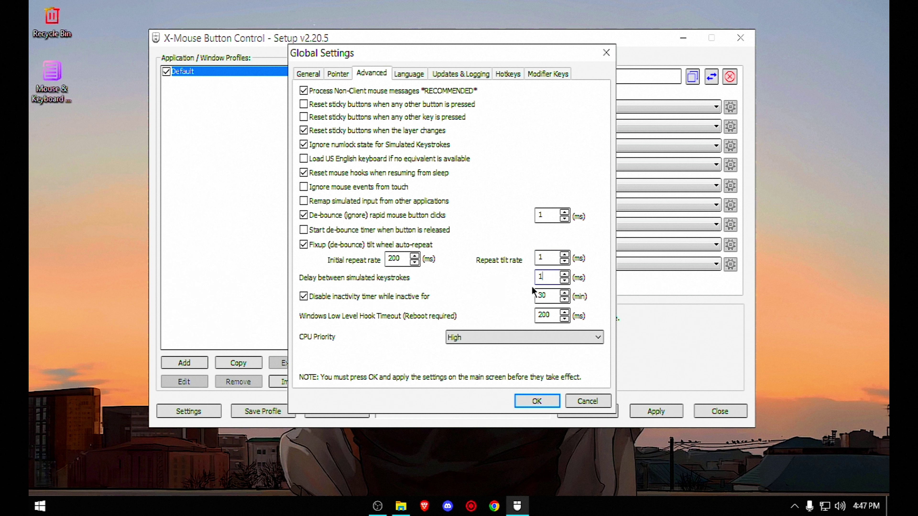
pyautogui.doubleClick(551, 315)
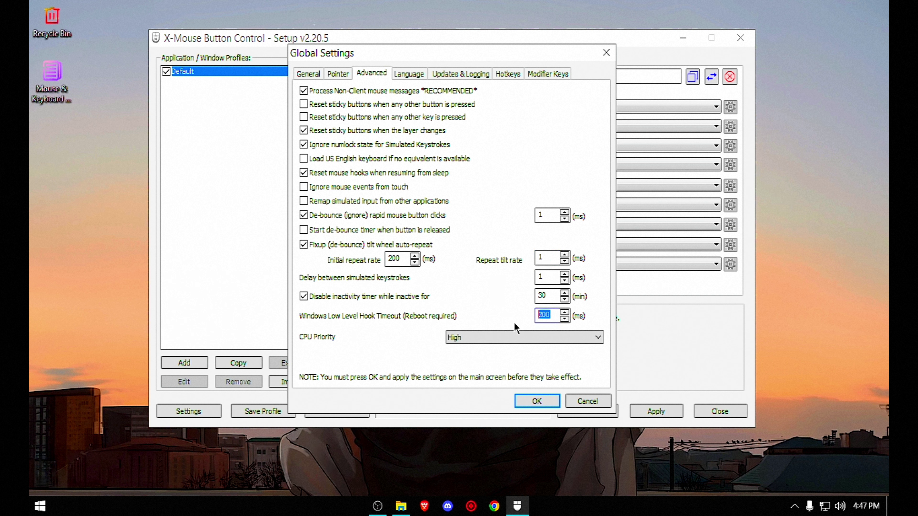
pyautogui.write('1000')
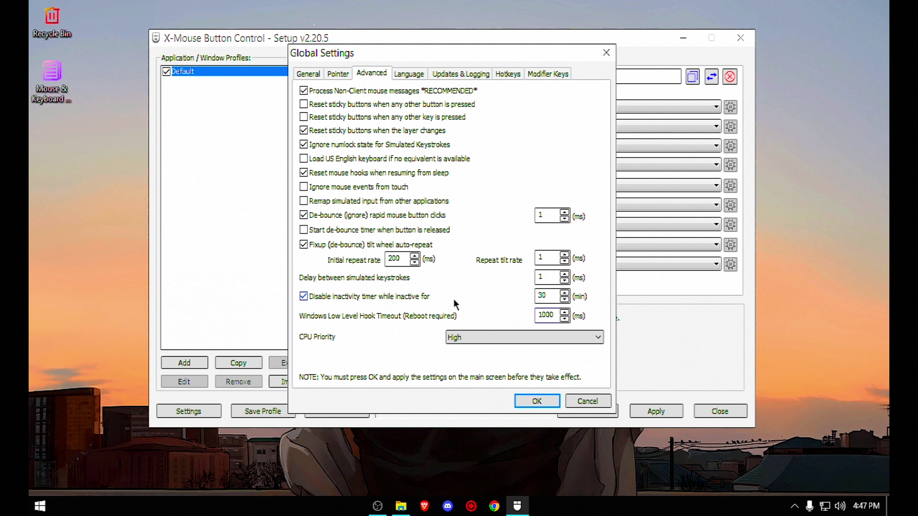
# - Choose High as the CPU priority, then accept the global settings, apply them and close the X-Mouse setup window
pyautogui.click(510, 341)
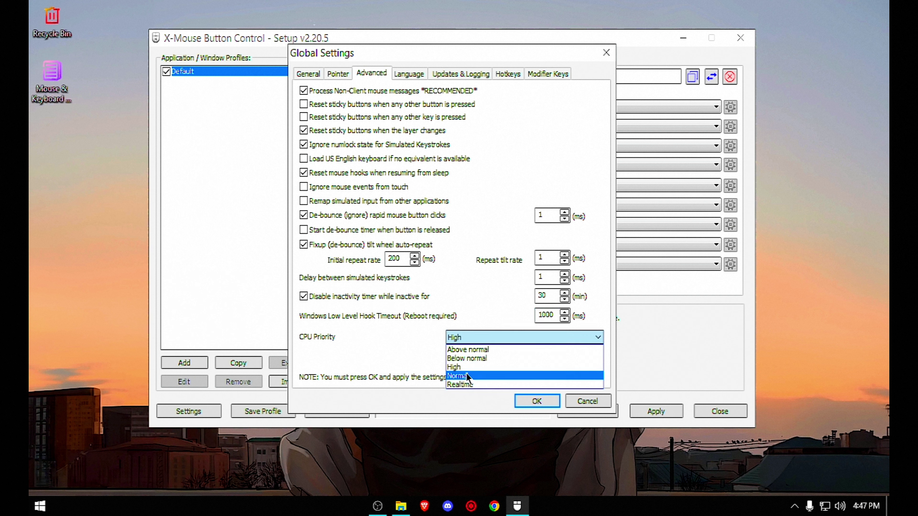
pyautogui.click(468, 366)
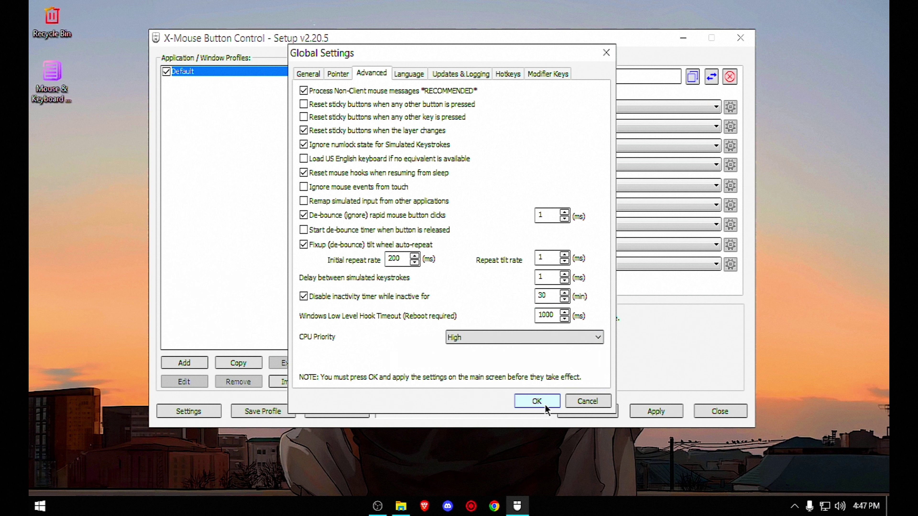
pyautogui.click(537, 401)
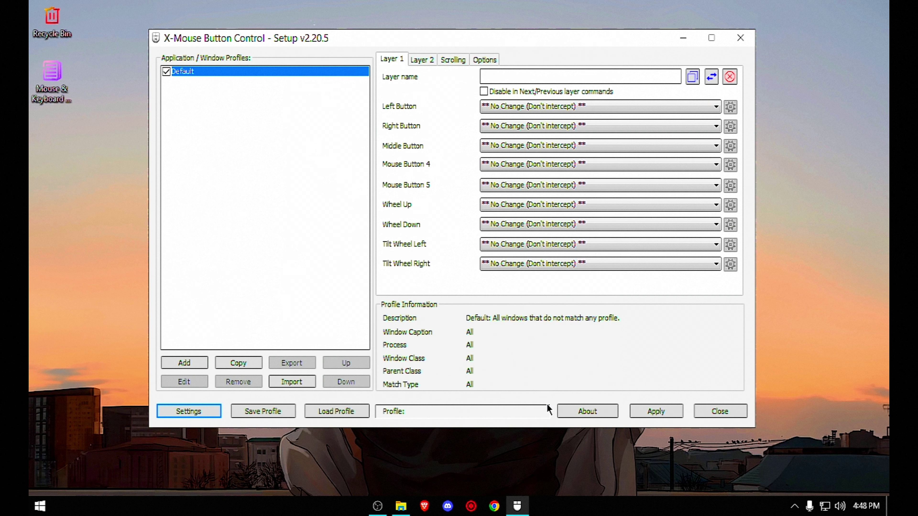
pyautogui.click(657, 411)
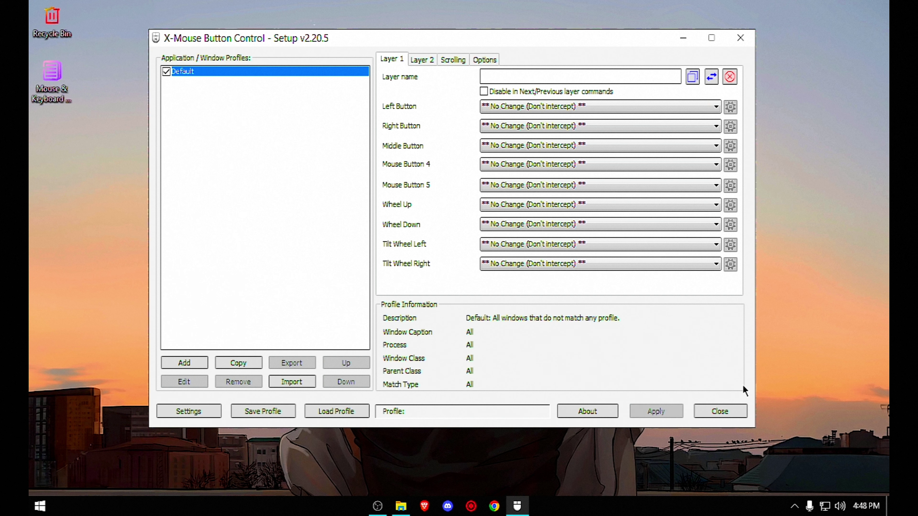
pyautogui.click(720, 411)
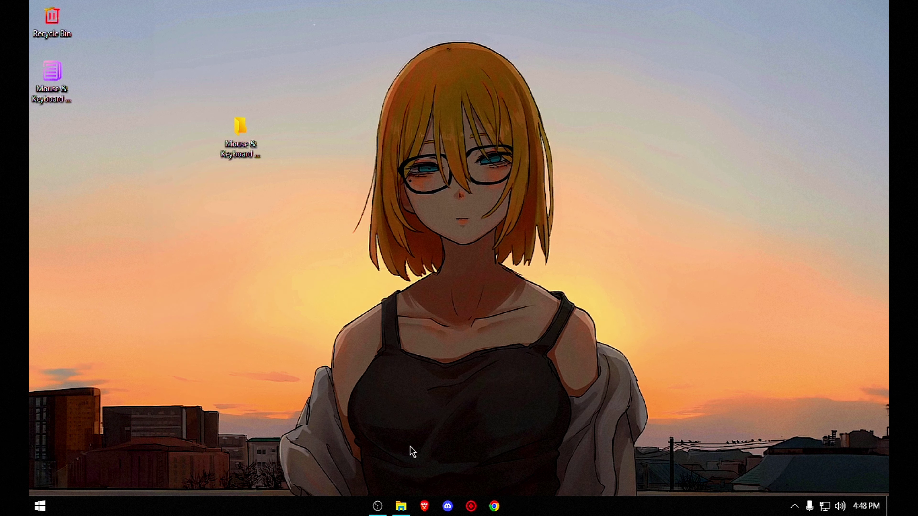
# - Launch FilterKeysSetter.exe from the optimization pack's FilterKeysSetter folder and load its default settings
pyautogui.hotkey('alt', 'Tab')
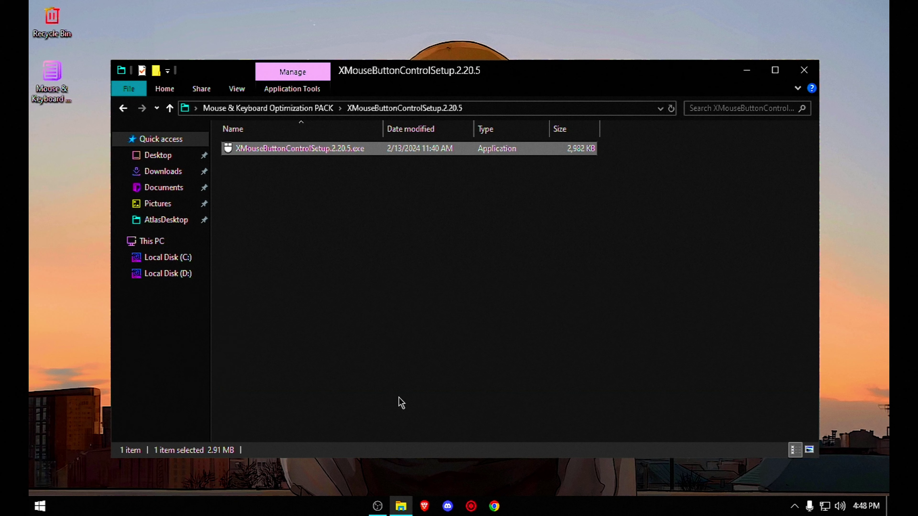
pyautogui.click(122, 108)
pyautogui.doubleClick(274, 195)
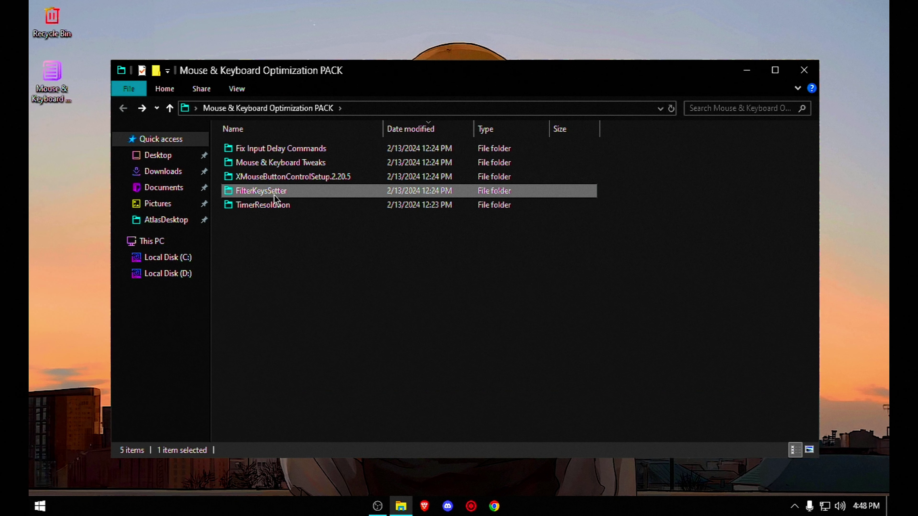
pyautogui.doubleClick(285, 149)
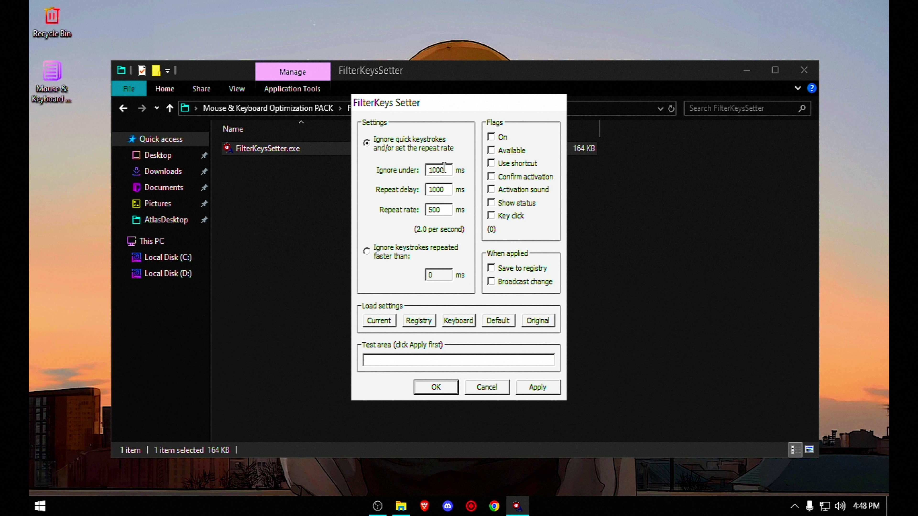
pyautogui.click(510, 320)
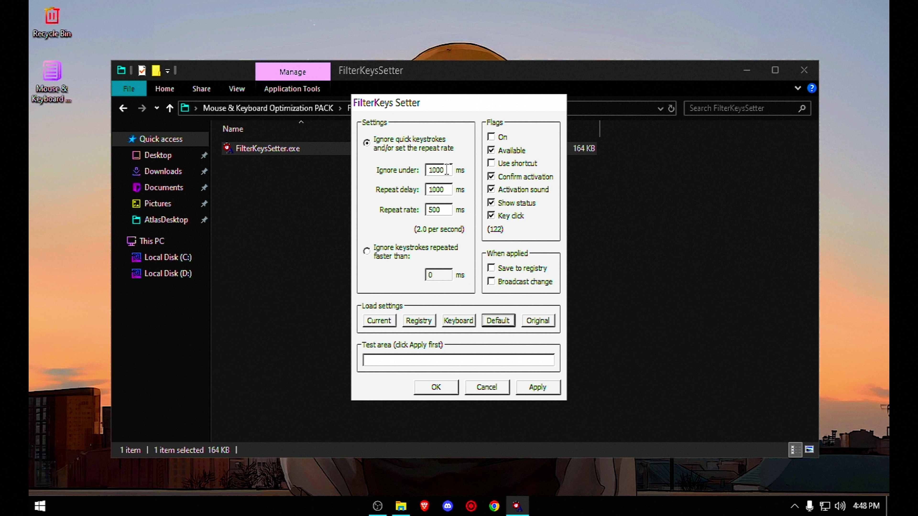
# - Disable the Available, Confirm activation, Activation sound, Show status and Key click flags, and enable the On flag
pyautogui.moveTo(448, 170); pyautogui.dragTo(417, 169)
pyautogui.click(491, 215)
pyautogui.click(491, 203)
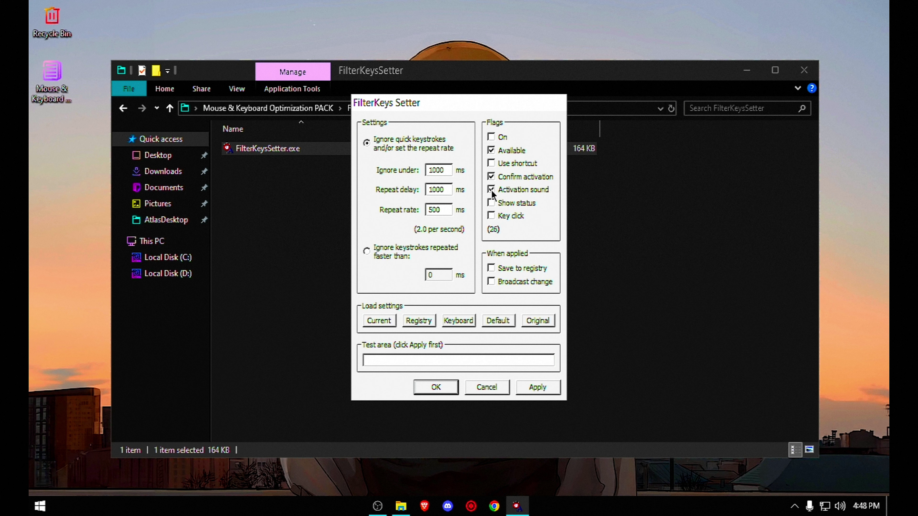
pyautogui.click(491, 189)
pyautogui.click(490, 177)
pyautogui.click(491, 163)
pyautogui.click(491, 164)
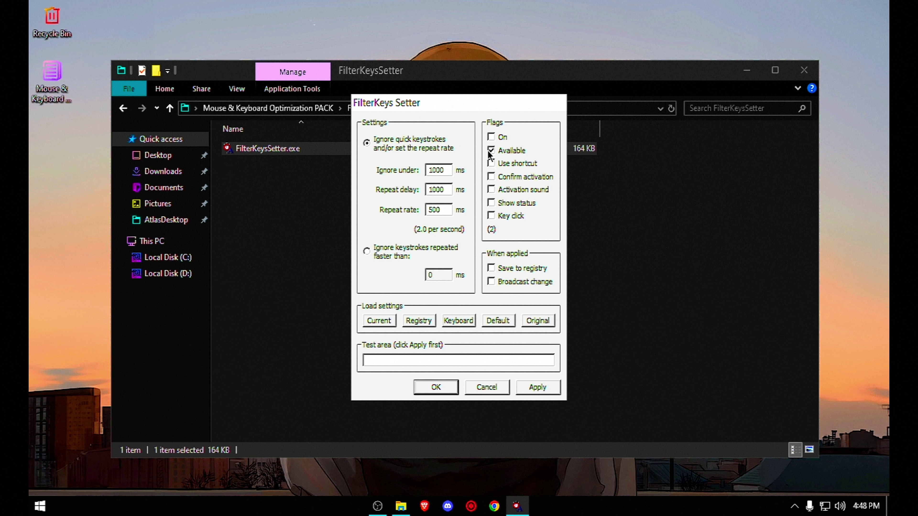
pyautogui.click(492, 137)
# - Set Ignore under to 0 ms, repeat delay to 150 ms and repeat rate to 25 ms, then apply and close the FilterKeys settings
pyautogui.moveTo(446, 170); pyautogui.dragTo(407, 169)
pyautogui.write('0')
pyautogui.moveTo(449, 190); pyautogui.dragTo(396, 191)
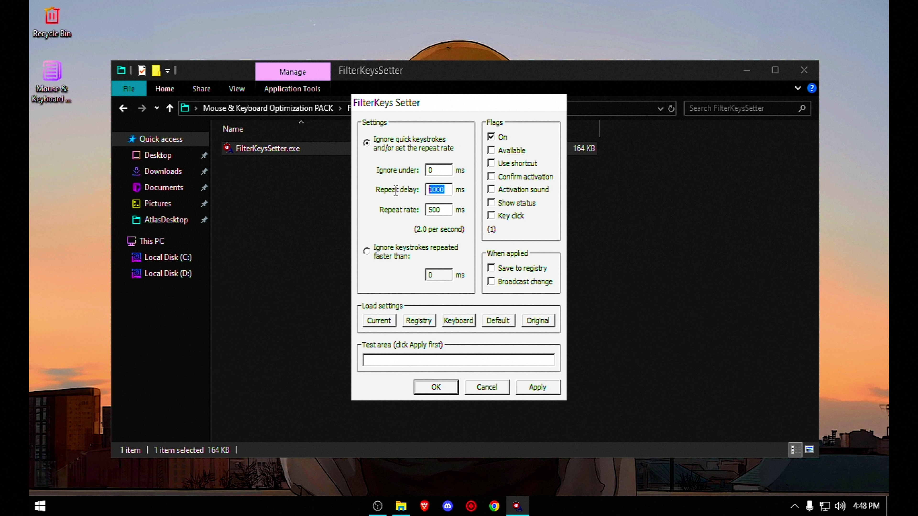
pyautogui.write('1')
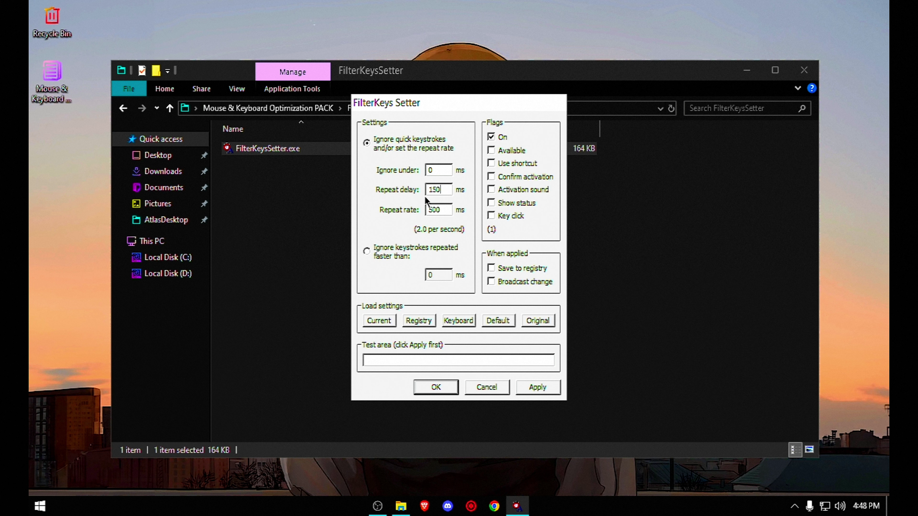
pyautogui.moveTo(446, 210); pyautogui.dragTo(414, 206)
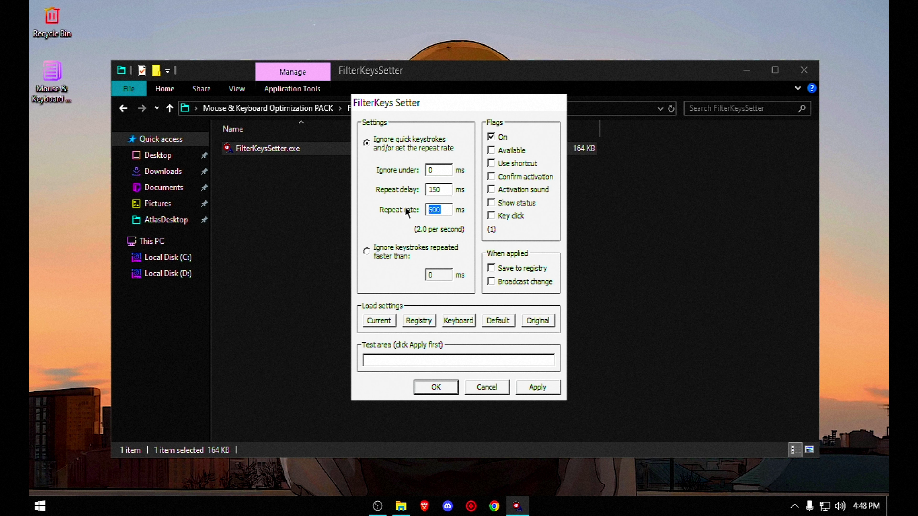
pyautogui.write('25')
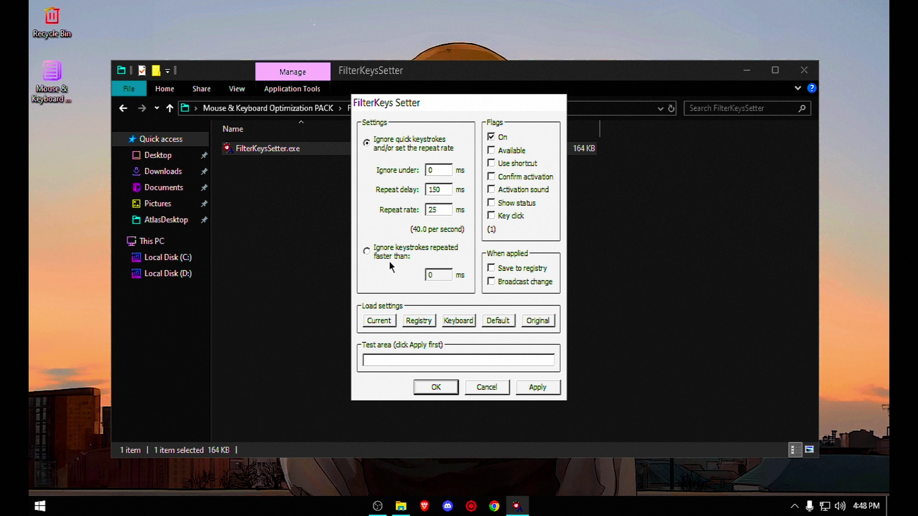
pyautogui.click(536, 392)
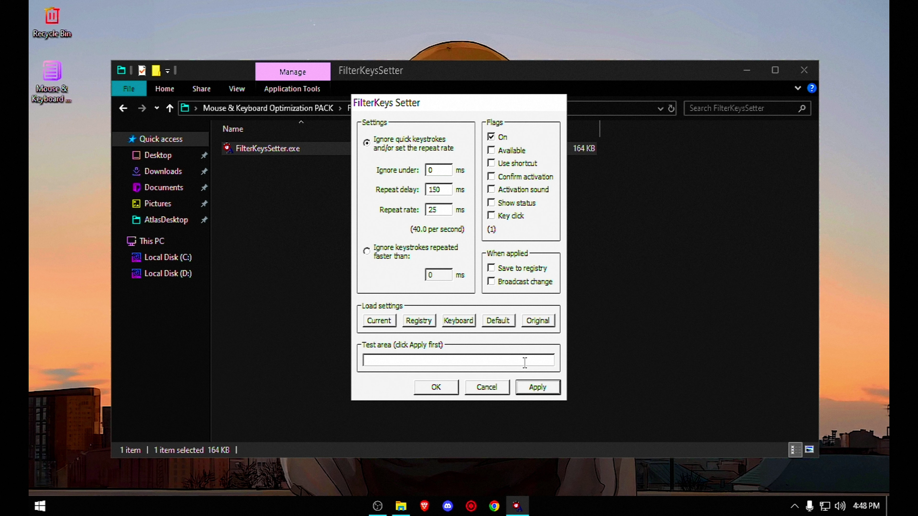
pyautogui.click(436, 389)
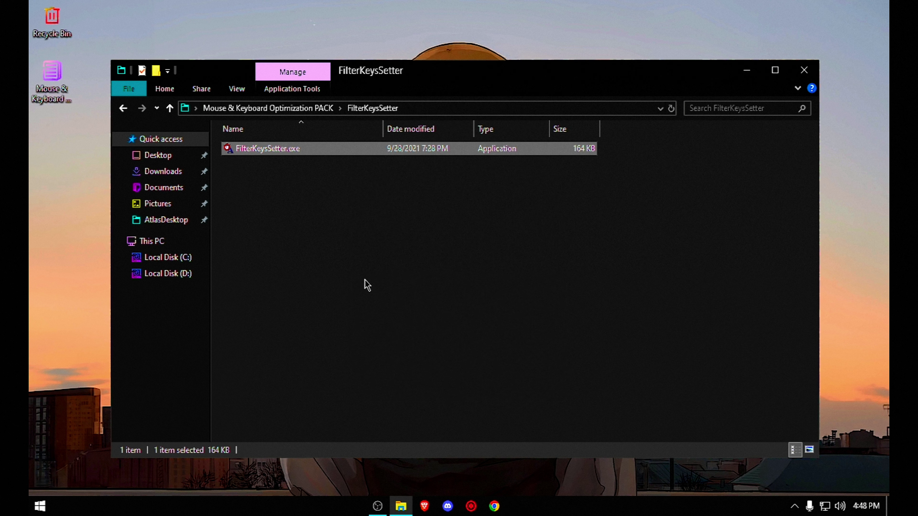
# - Set the timer resolution to maximum with TimerResolution.exe from the pack's TimerResolution folder, close the tool and return to the pack folder
pyautogui.click(169, 108)
pyautogui.doubleClick(271, 207)
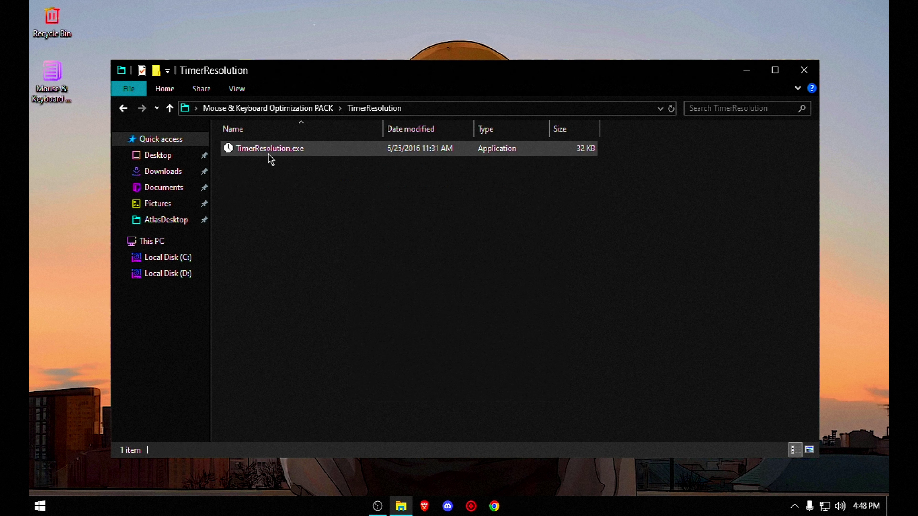
pyautogui.doubleClick(280, 150)
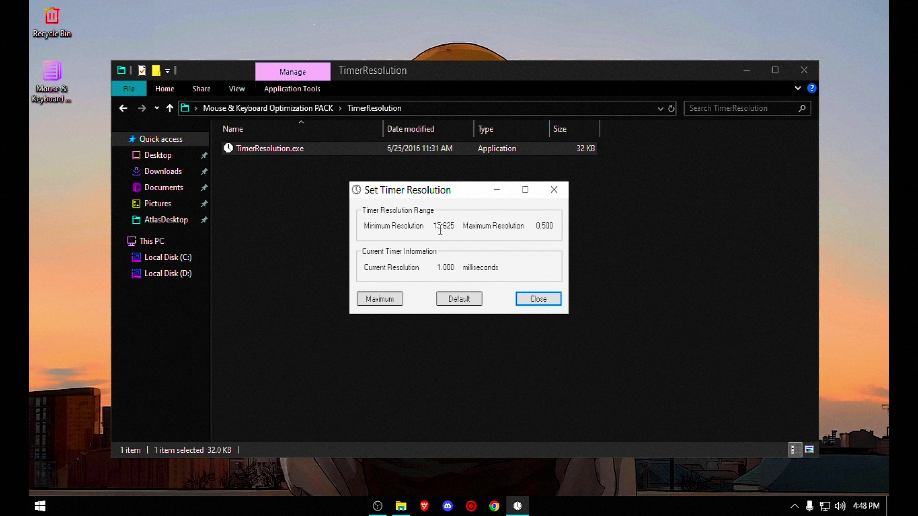
pyautogui.click(375, 297)
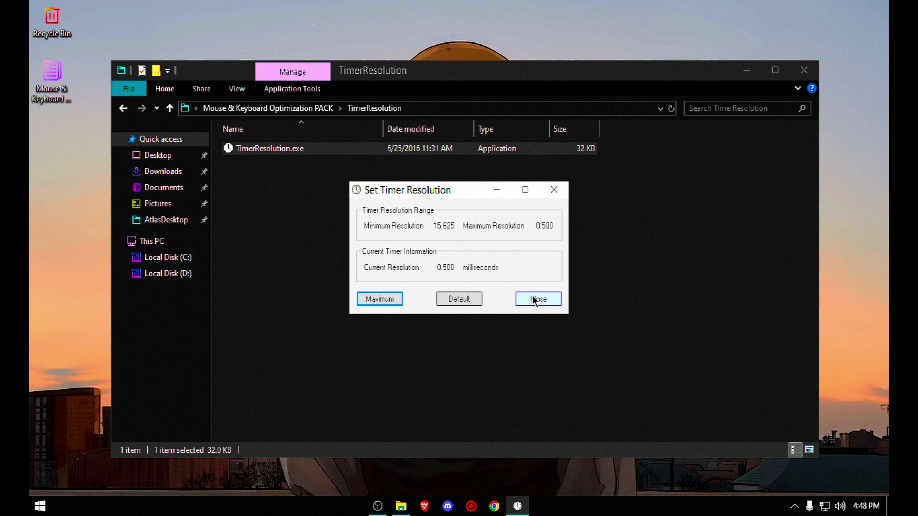
pyautogui.doubleClick(445, 228)
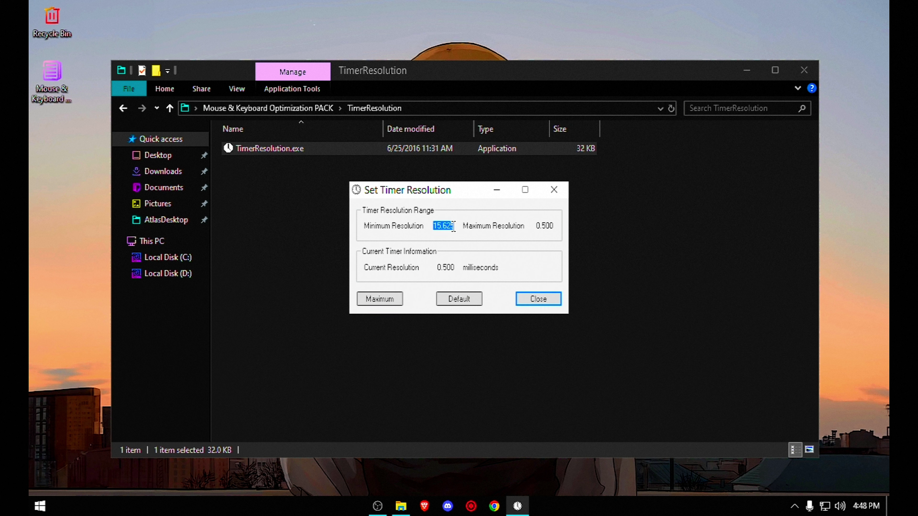
pyautogui.click(441, 228)
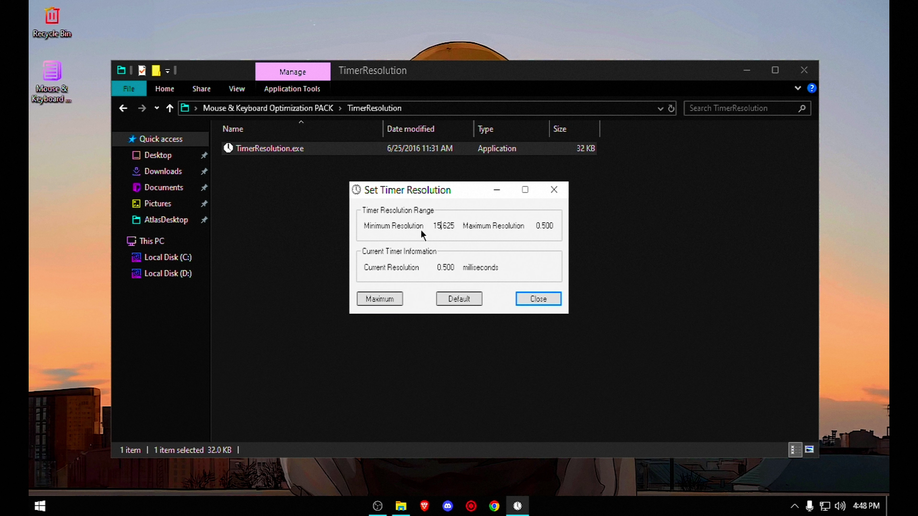
pyautogui.click(537, 299)
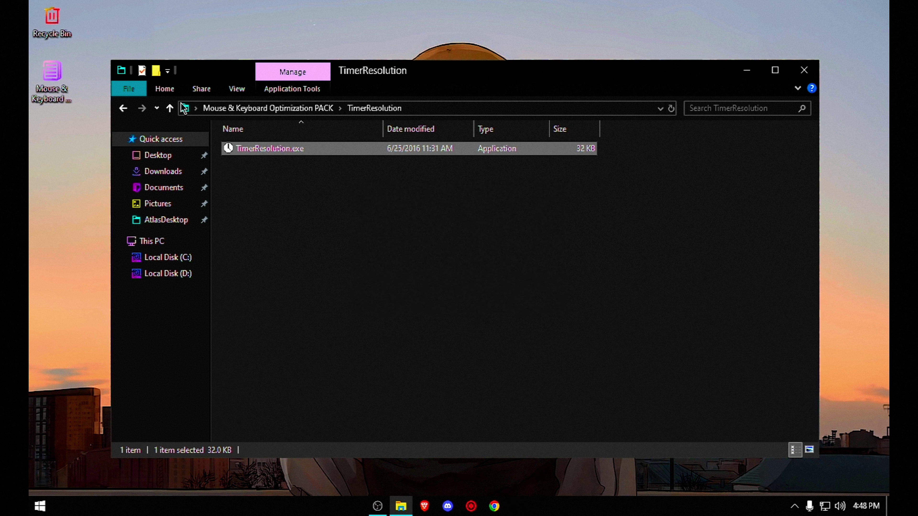
pyautogui.click(171, 109)
pyautogui.moveTo(416, 293); pyautogui.dragTo(287, 145)
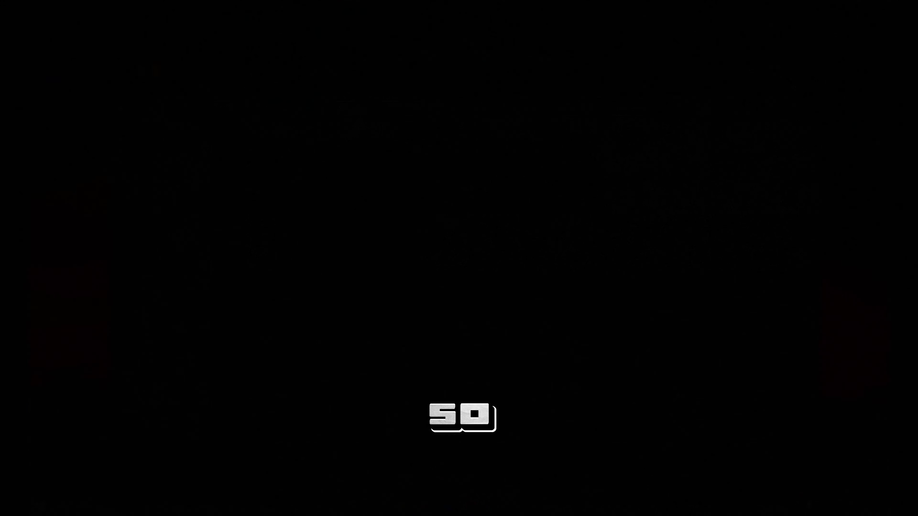